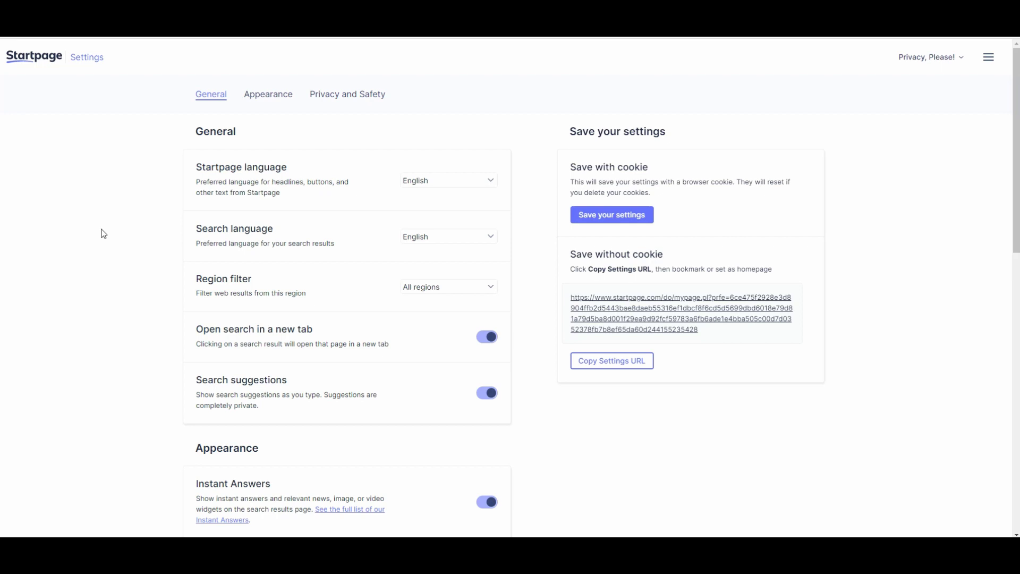
Review the Appearance and Privacy and Safety settings, including the available date and time format options
middle_click(100, 233)
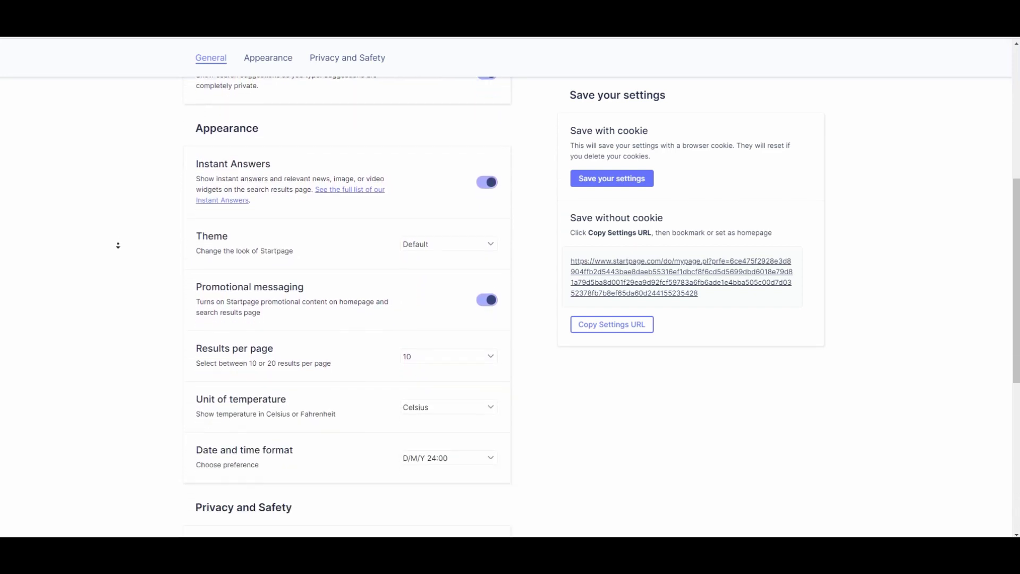
click(118, 245)
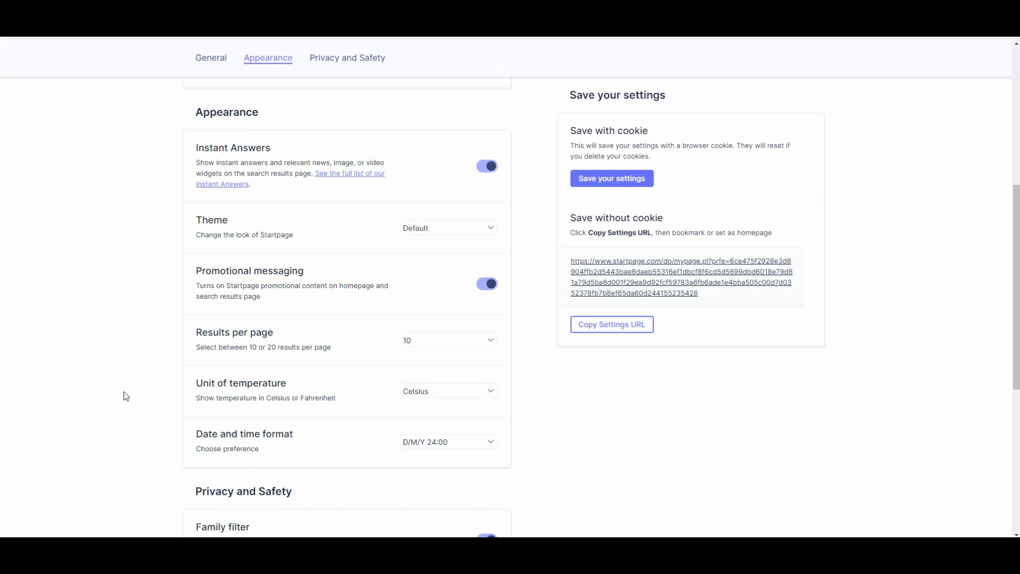
scroll(311, 449, down, 1)
click(319, 453)
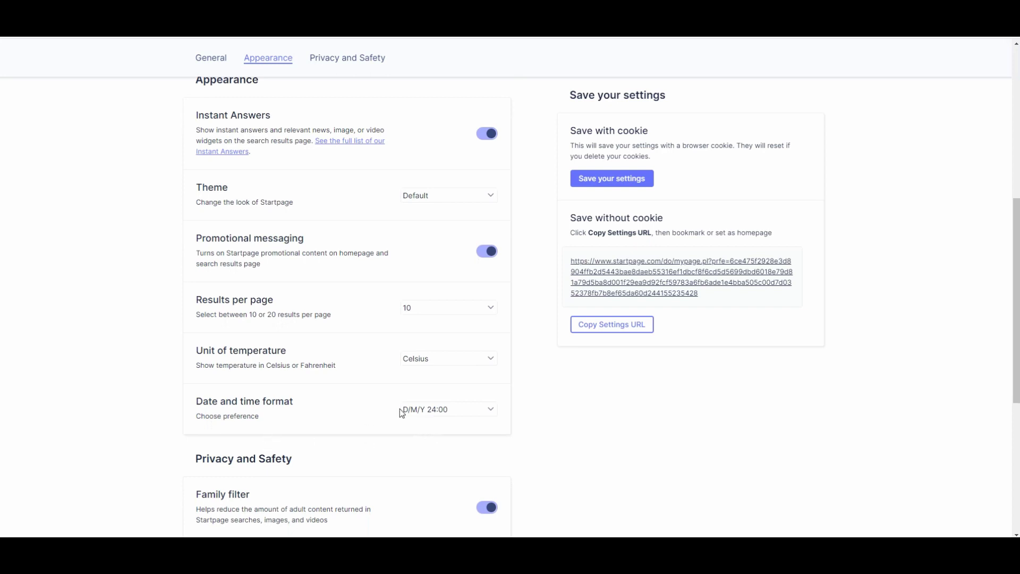
click(430, 417)
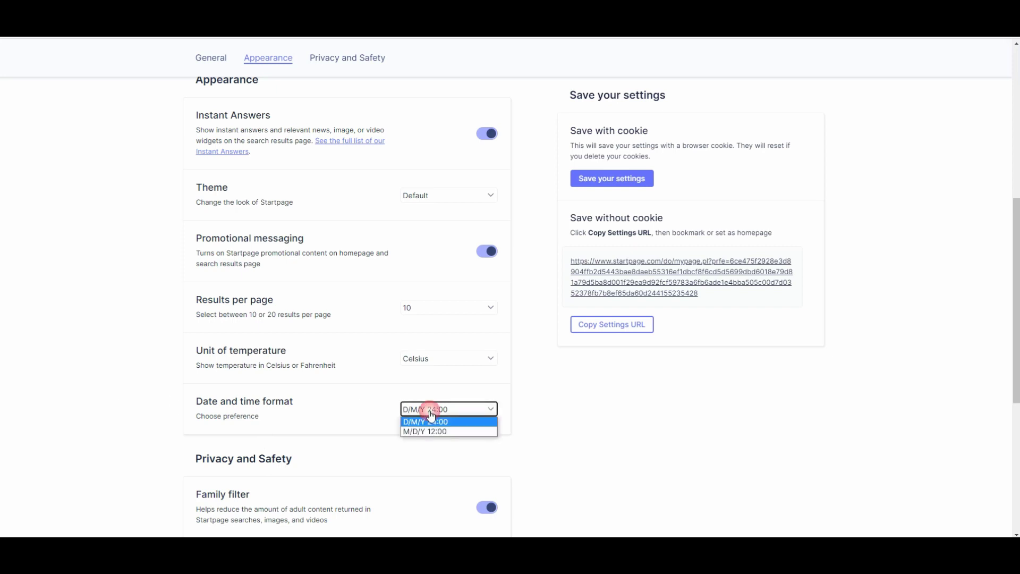
click(565, 406)
scroll(564, 406, down, 3)
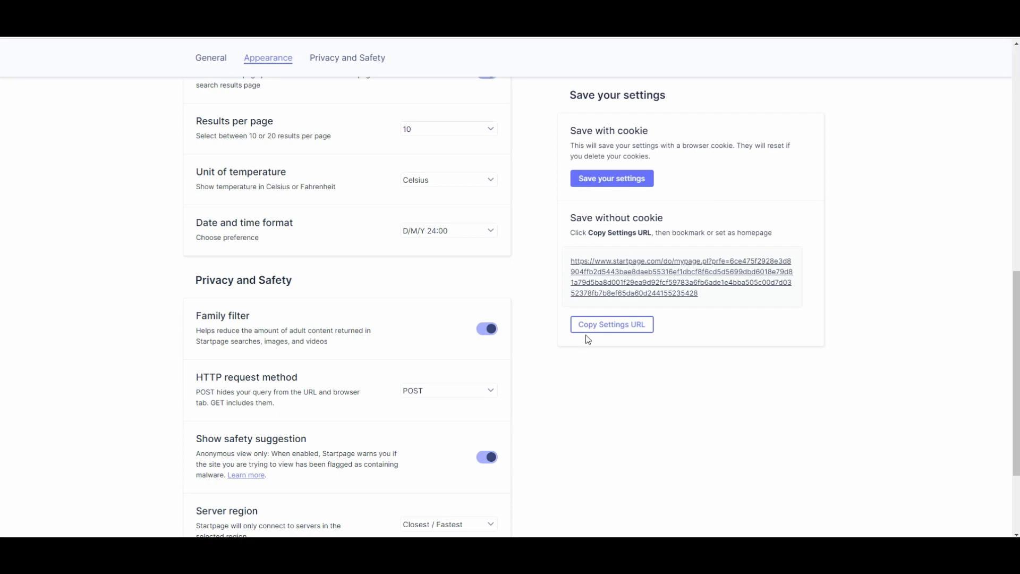
scroll(132, 381, down, 1)
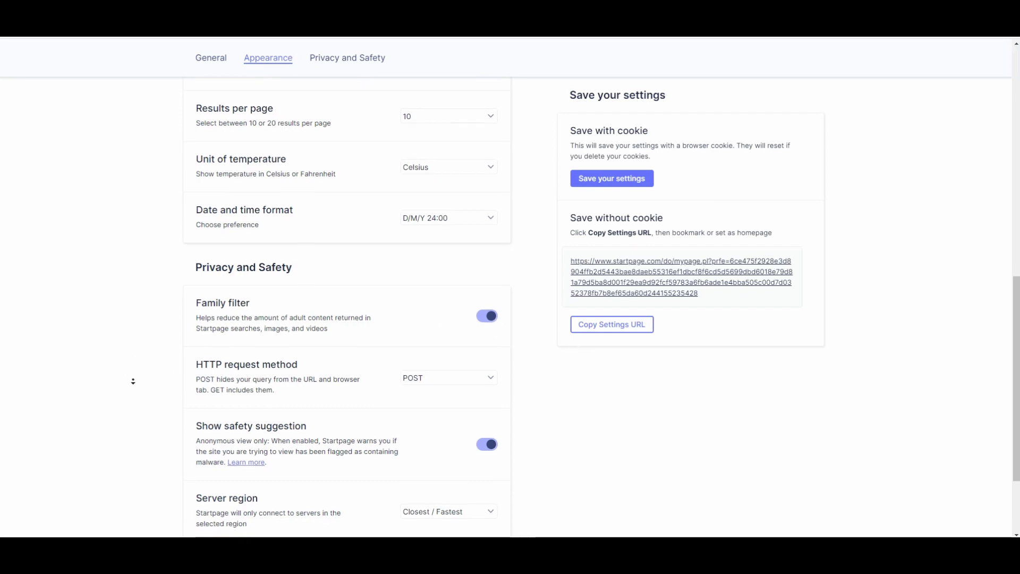
scroll(164, 215, up, 10)
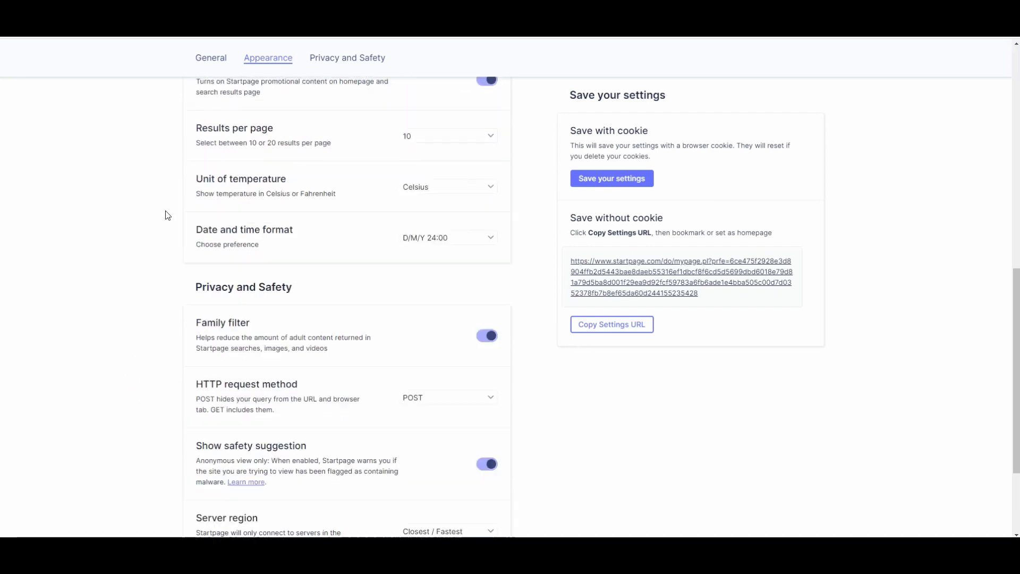
scroll(168, 218, up, 2)
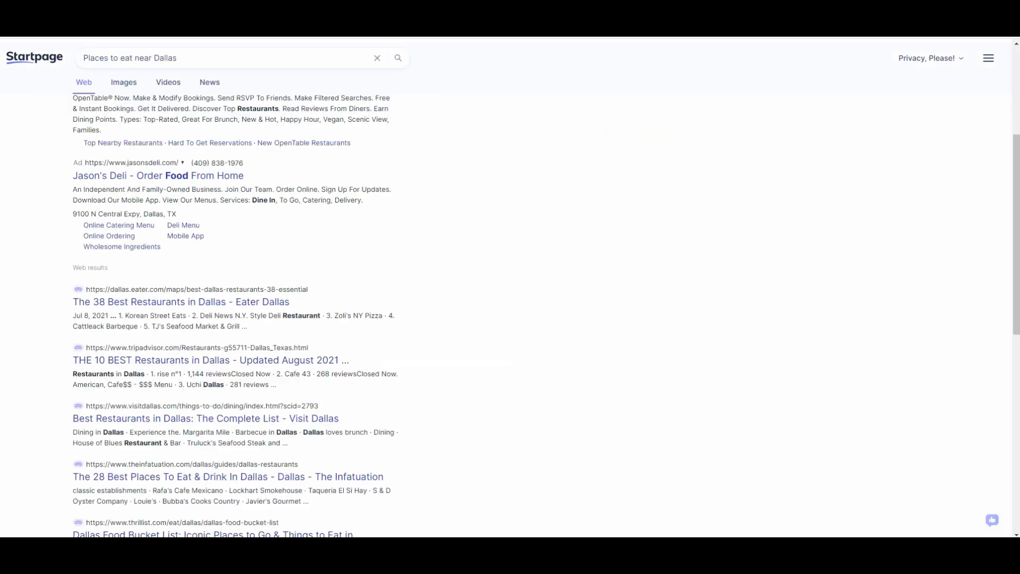
Remove "Dallas" from the search query and search for "Places to eat near"
double_click(167, 57)
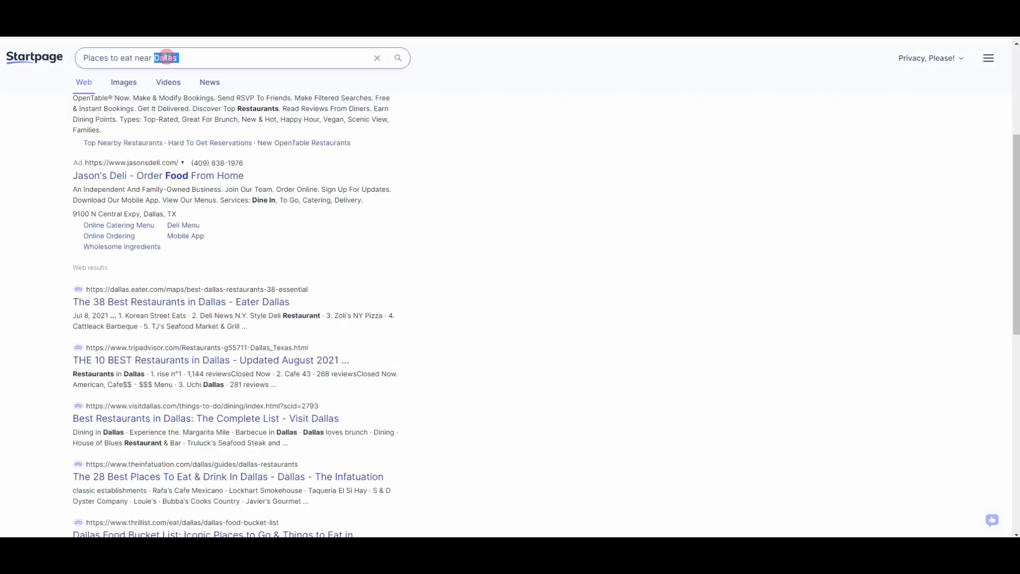
key(BackSpace)
key(BackSpace)
key(Return)
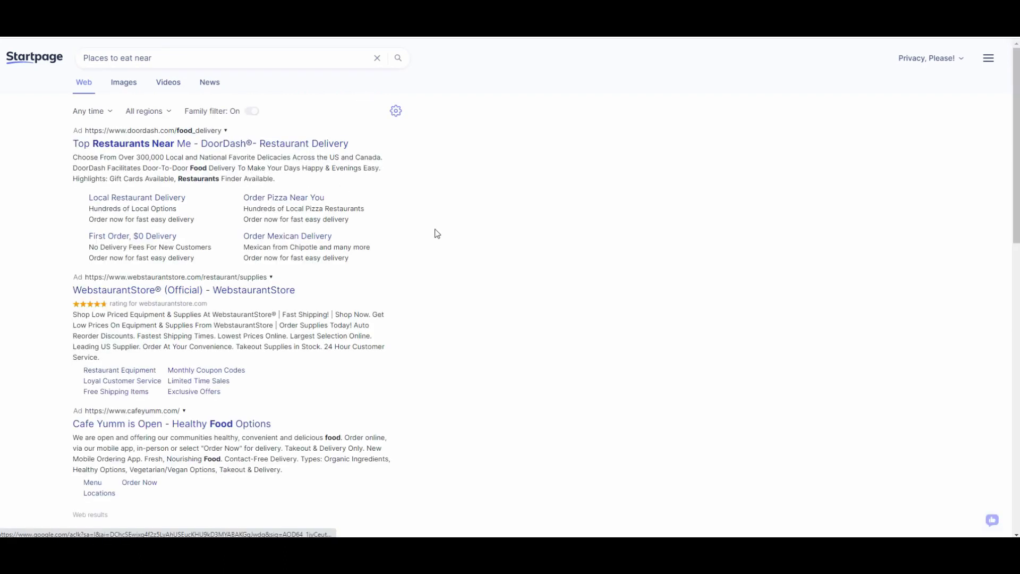
Examine the ads and web results for "Places to eat near" for restaurants tied to a specific location
middle_click(523, 239)
scroll(523, 239, down, 3)
middle_click(522, 267)
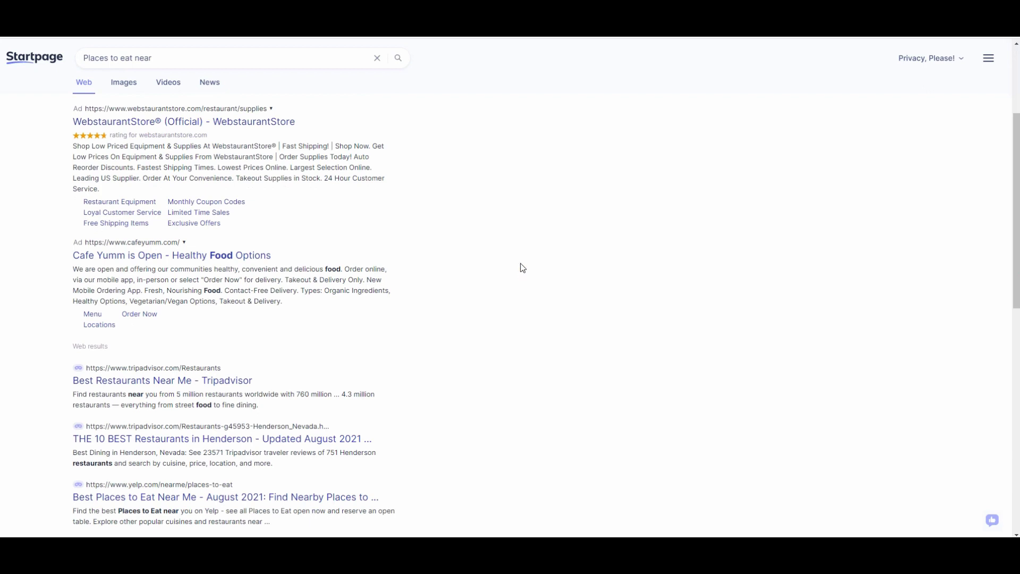
middle_click(519, 263)
scroll(520, 264, down, 2)
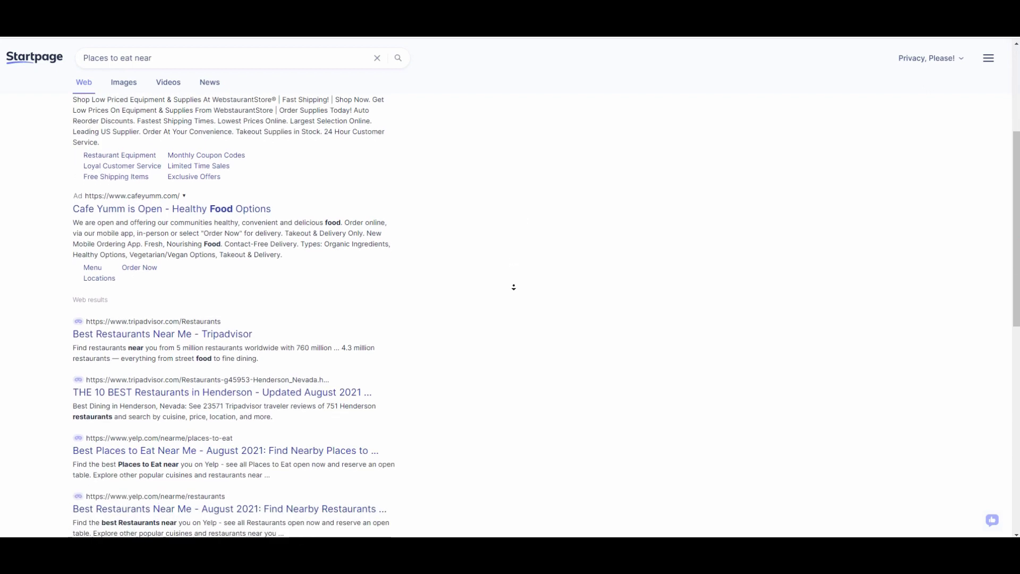
scroll(514, 286, down, 2)
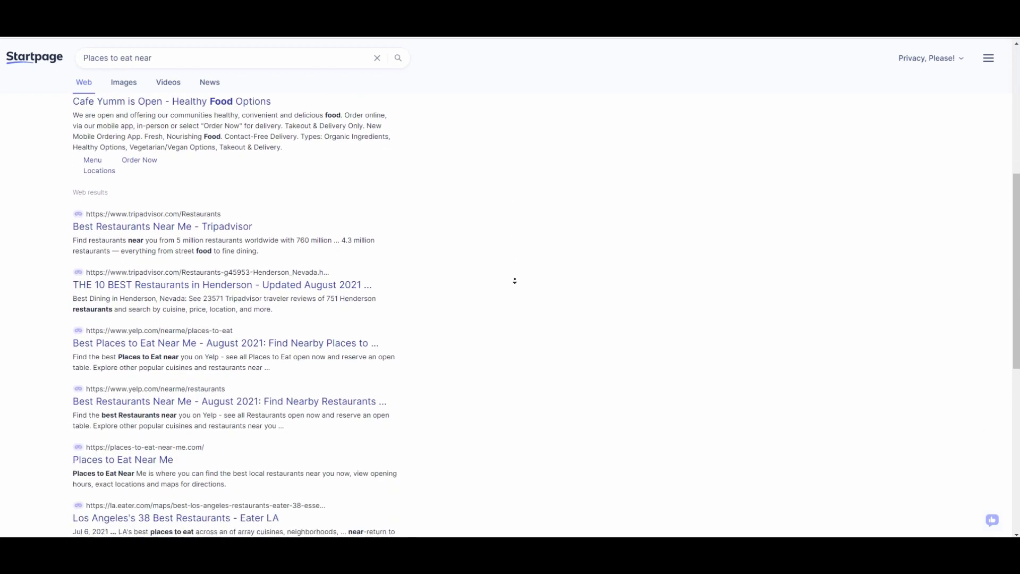
scroll(515, 280, down, 2)
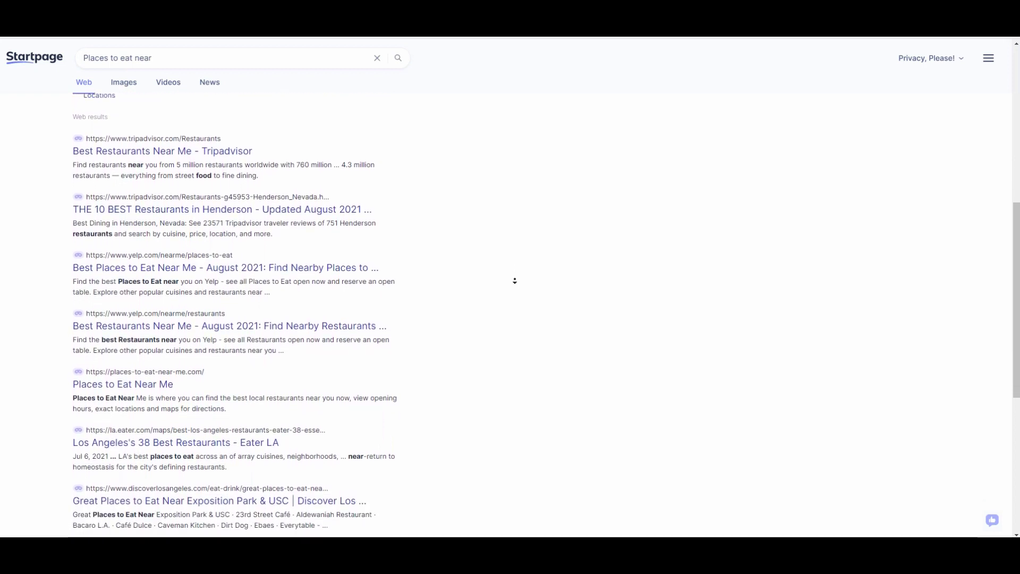
scroll(515, 281, down, 1)
click(515, 280)
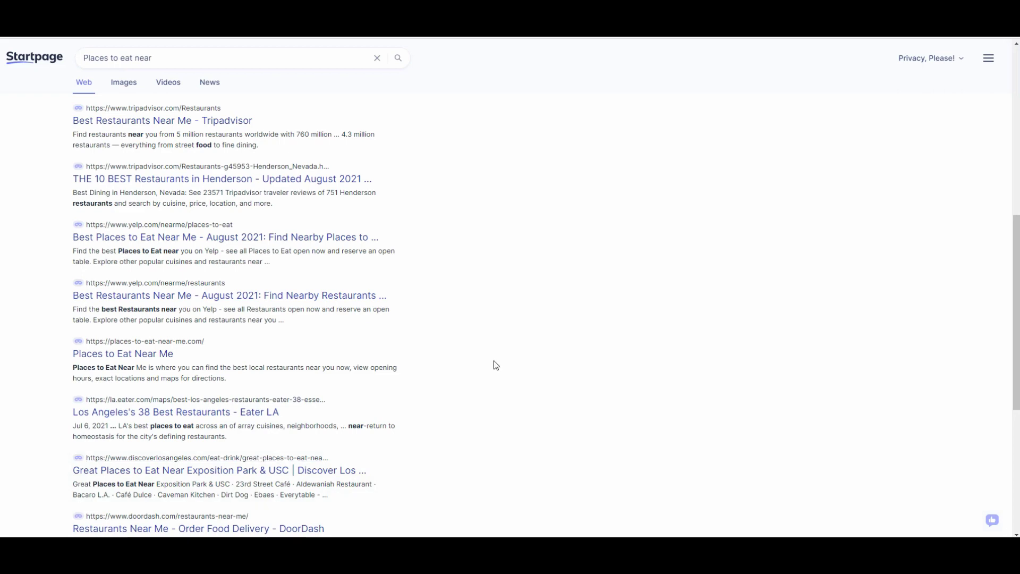
scroll(492, 375, down, 2)
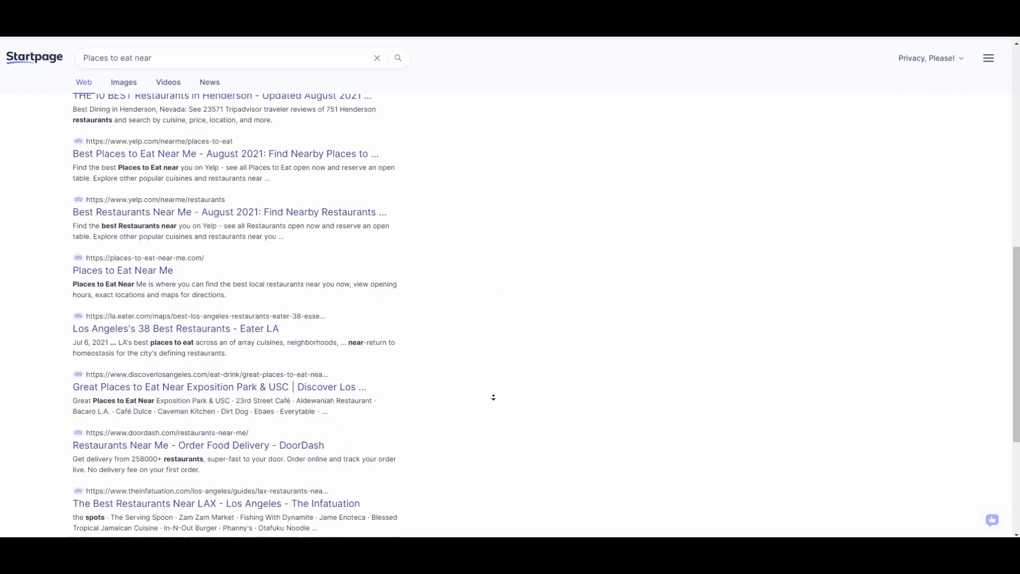
scroll(486, 318, up, 7)
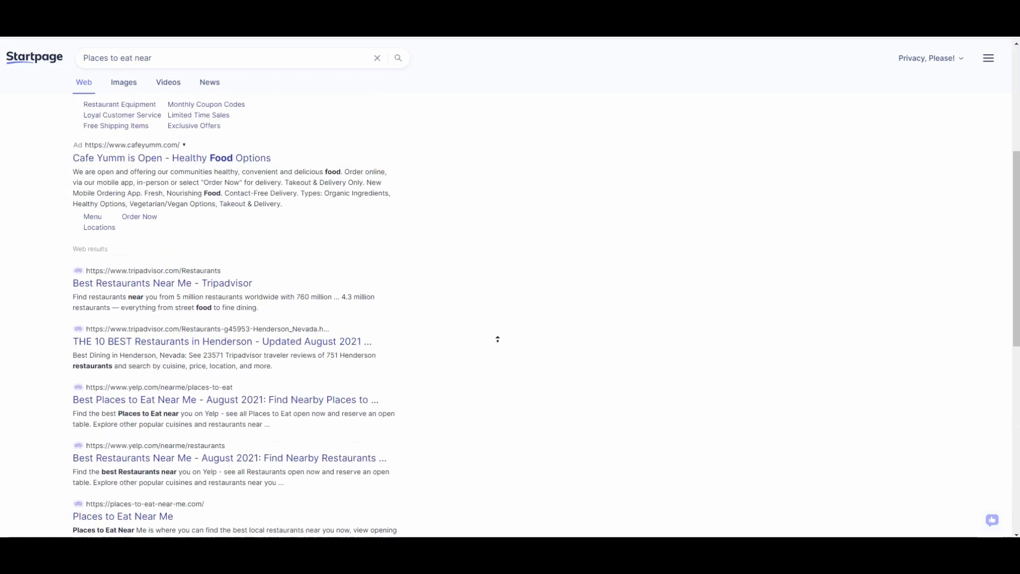
scroll(497, 340, up, 4)
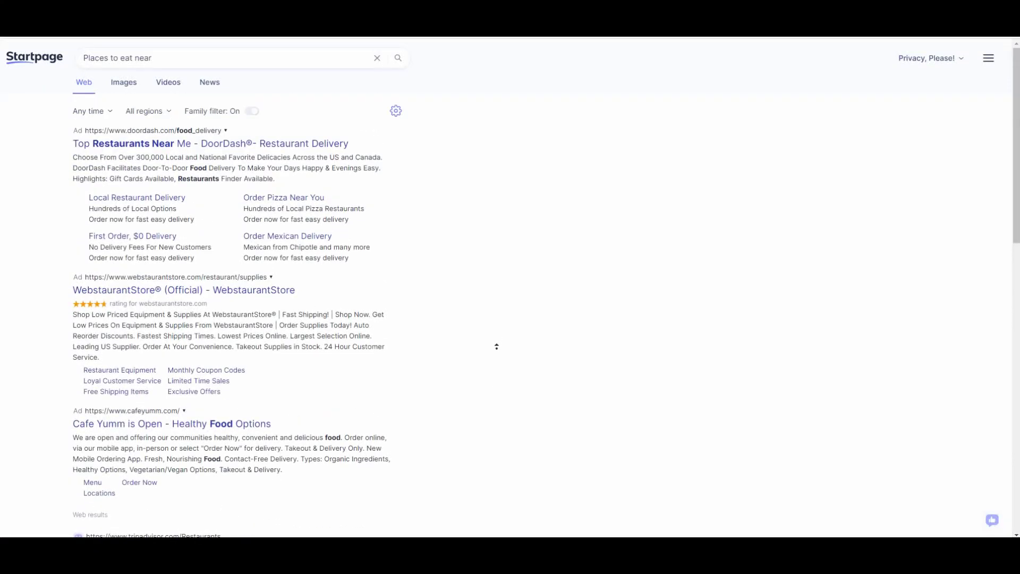
Add "Dallas" to the query and search for "Places to eat near Dallas"
click(180, 57)
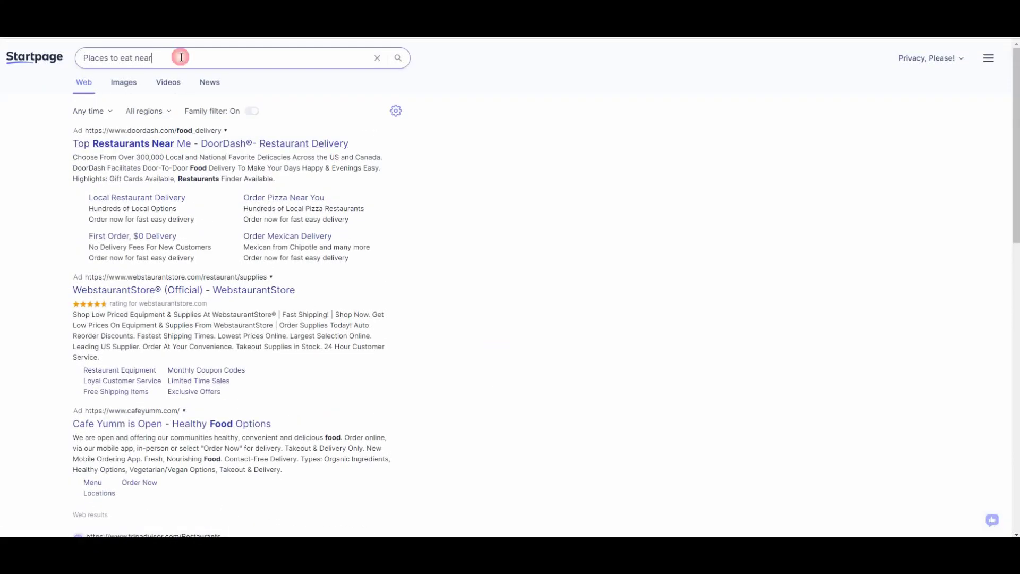
text(Dallas)
key(Return)
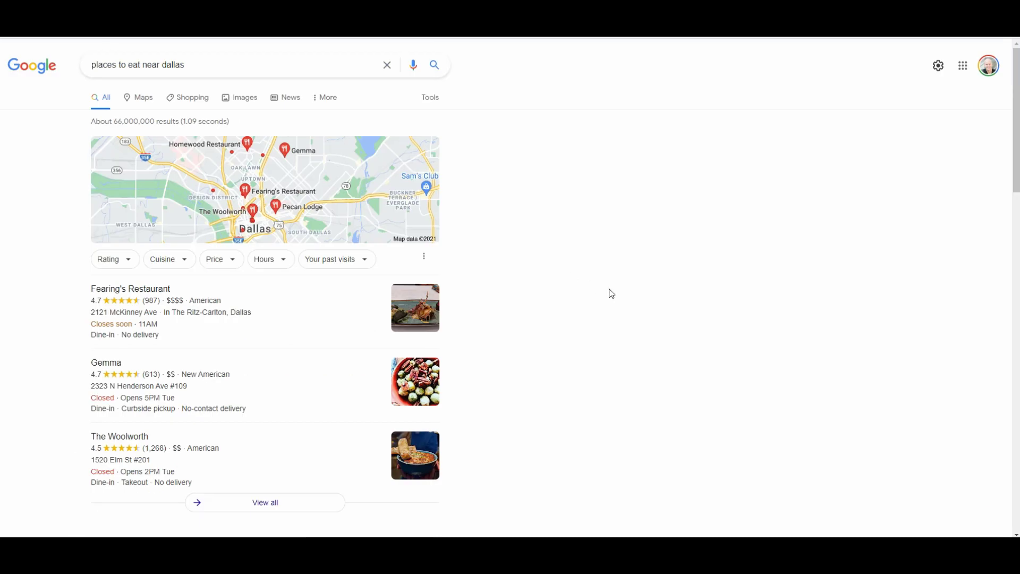
Compare the Google and Startpage results for places to eat near Dallas, including the map, restaurant listings and web results
middle_click(568, 232)
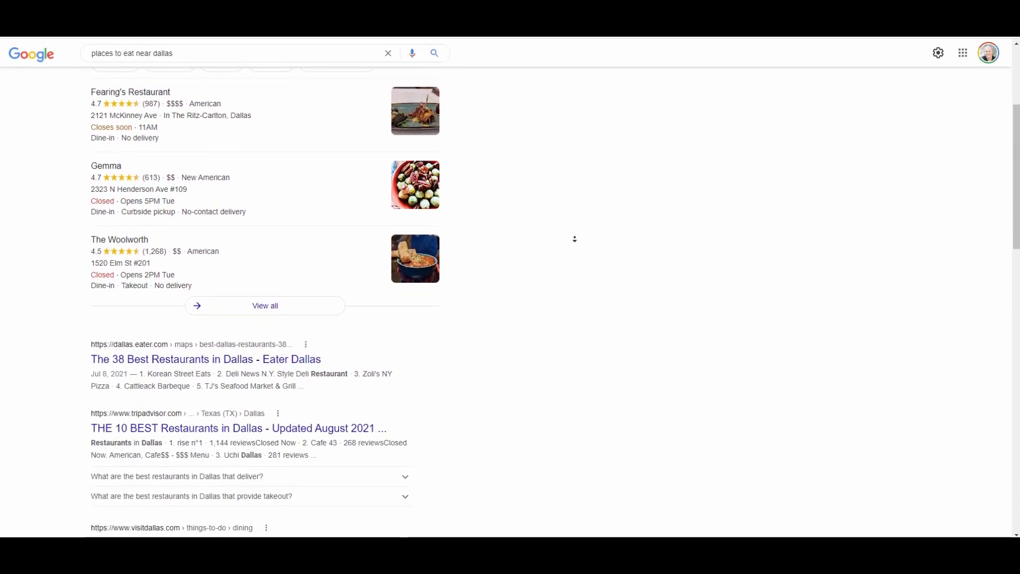
click(576, 239)
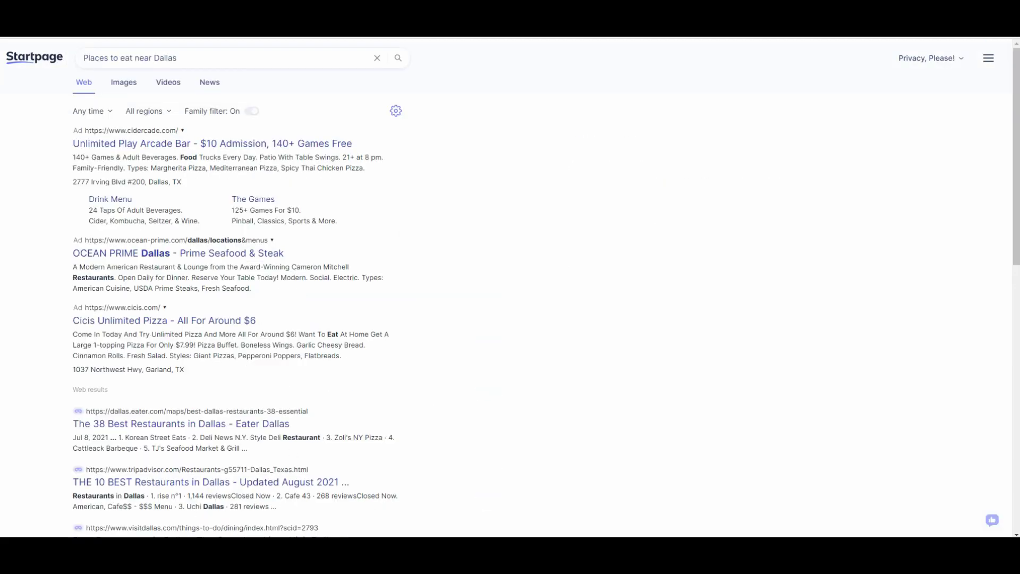
middle_click(540, 336)
middle_click(538, 355)
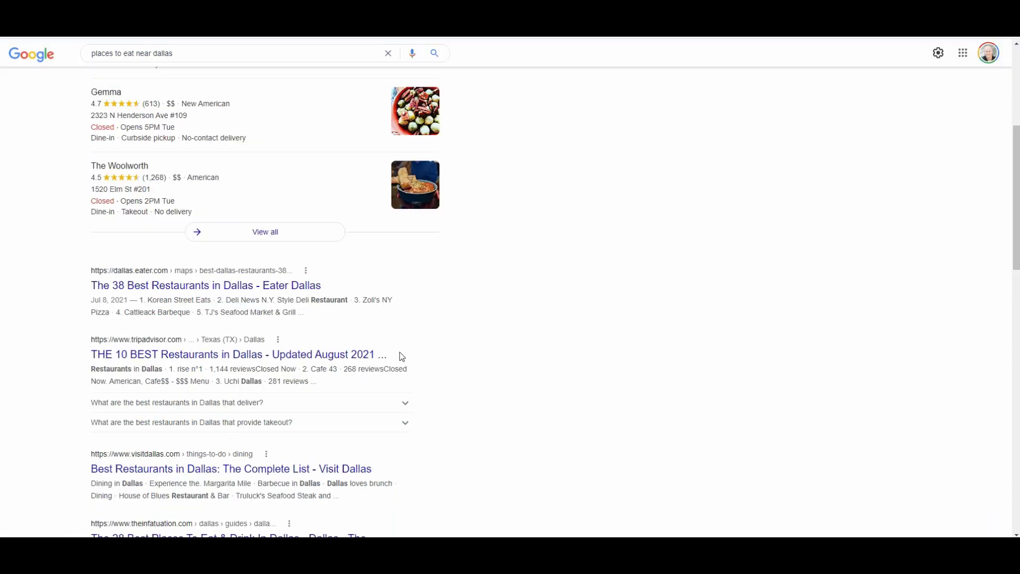
scroll(502, 435, up, 5)
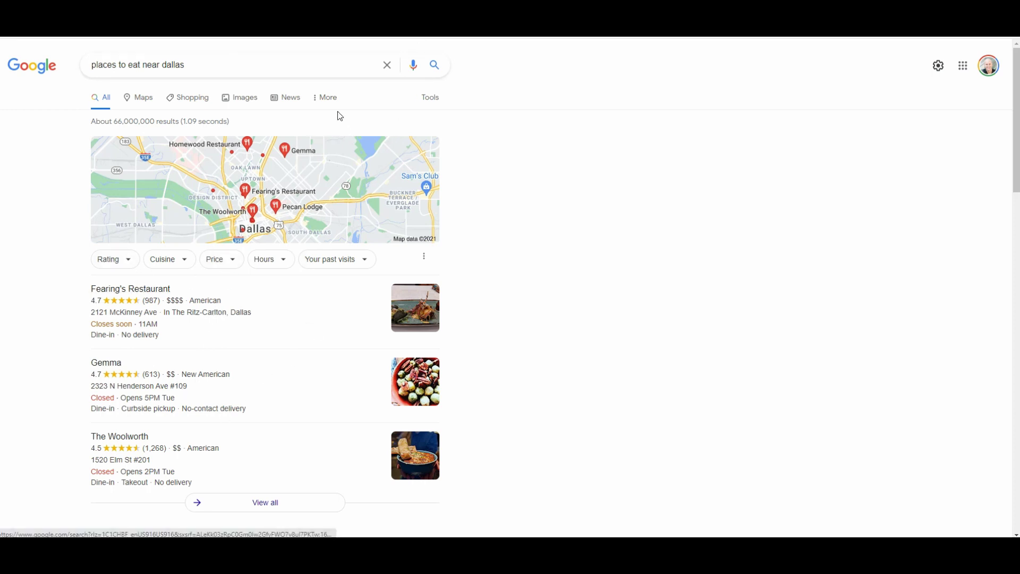
middle_click(606, 160)
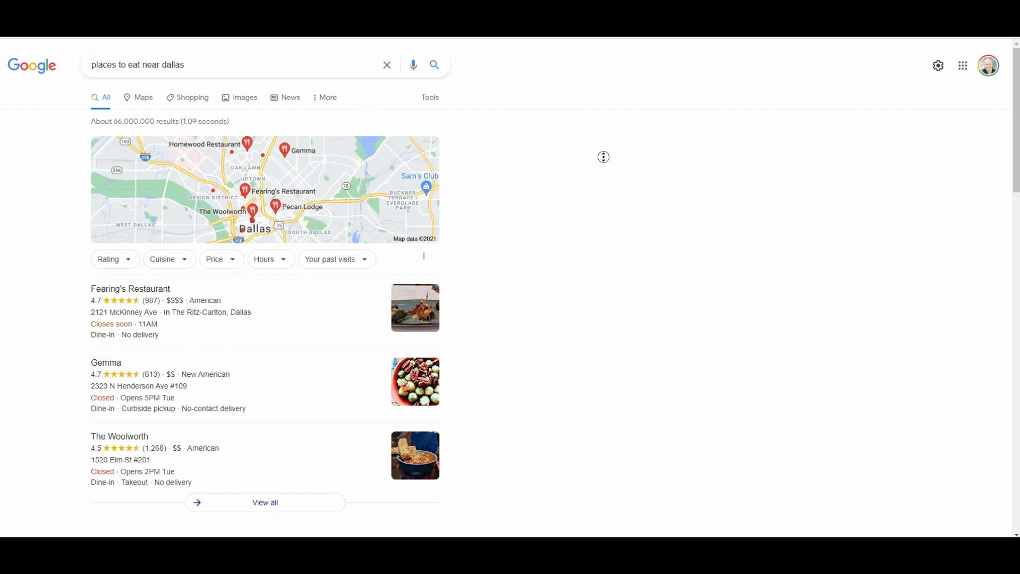
click(628, 109)
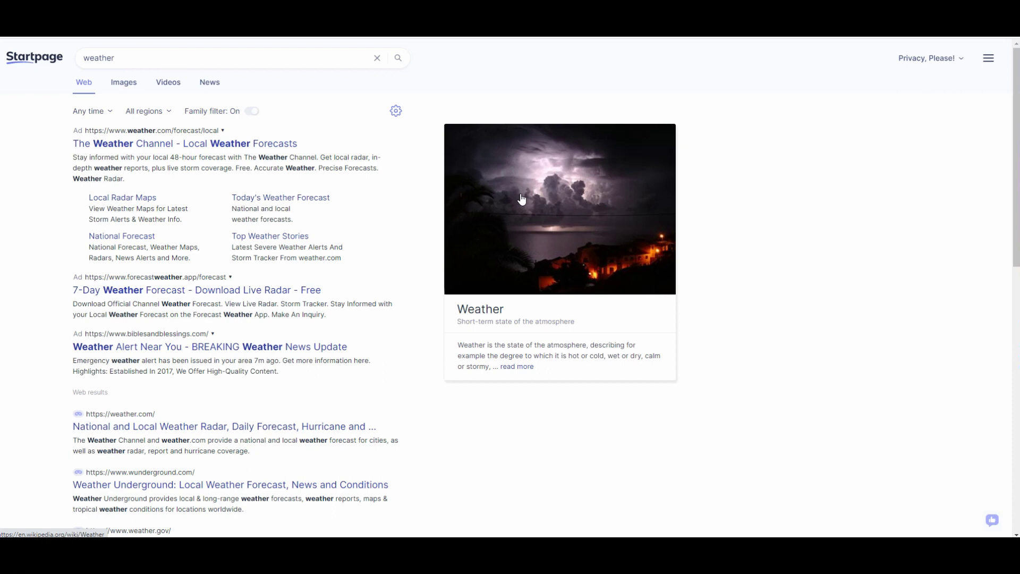
Extend the Startpage weather query with the city and search for "weather Dallas"
click(152, 63)
text(Dallas)
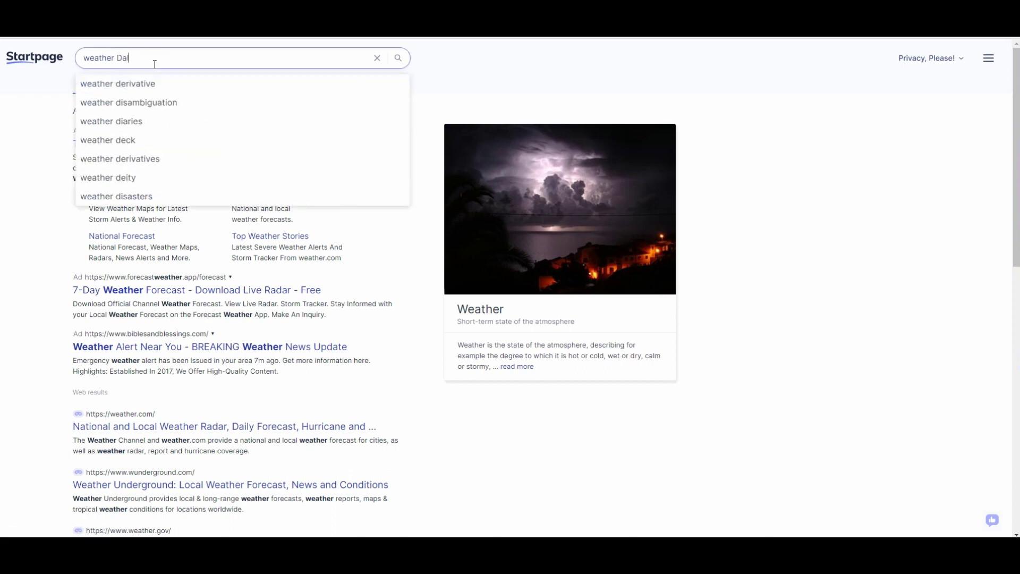
key(Return)
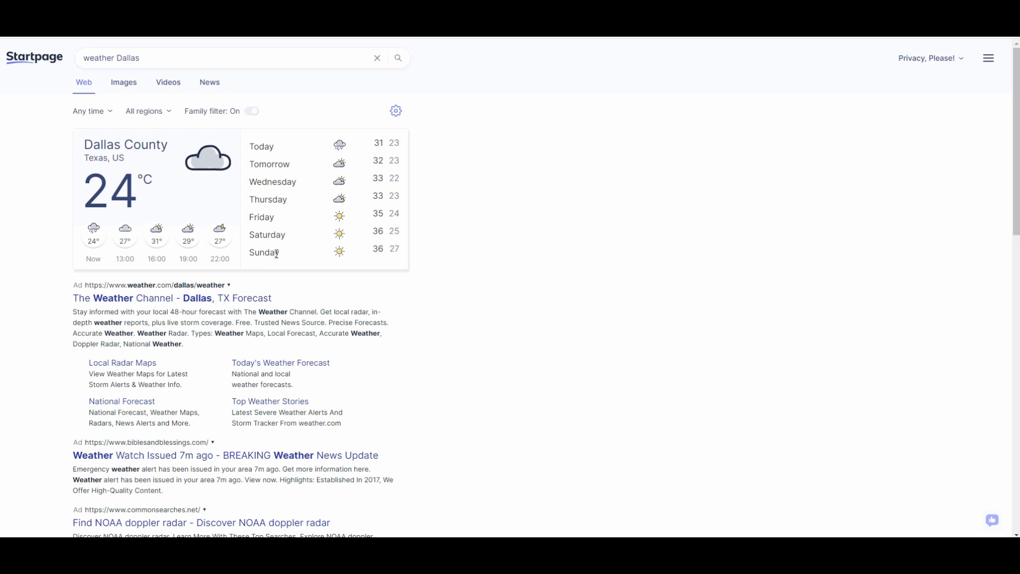
Compare the Startpage and Google results for the Dallas weather, including the forecast, top stories and web results
middle_click(478, 264)
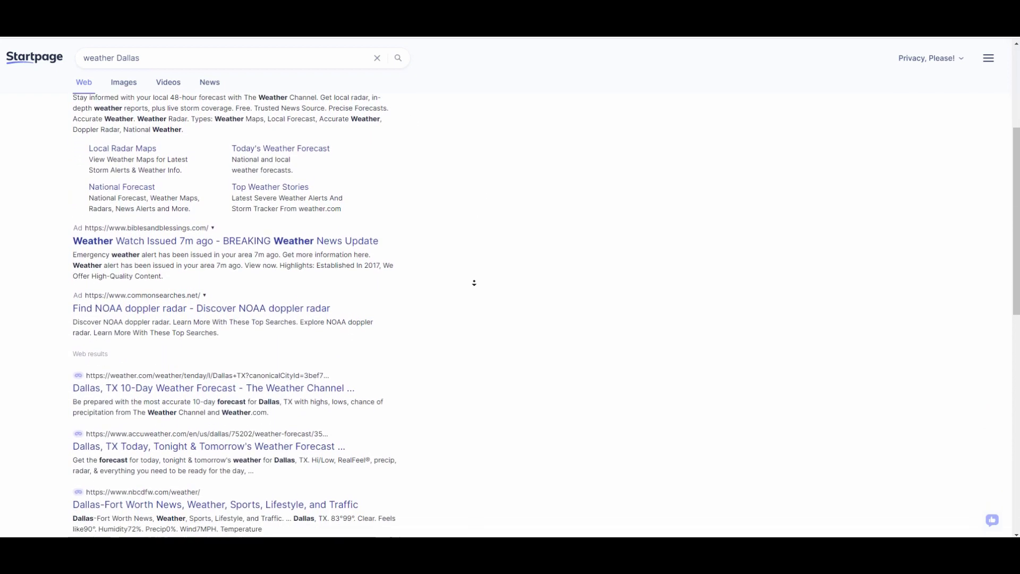
middle_click(476, 286)
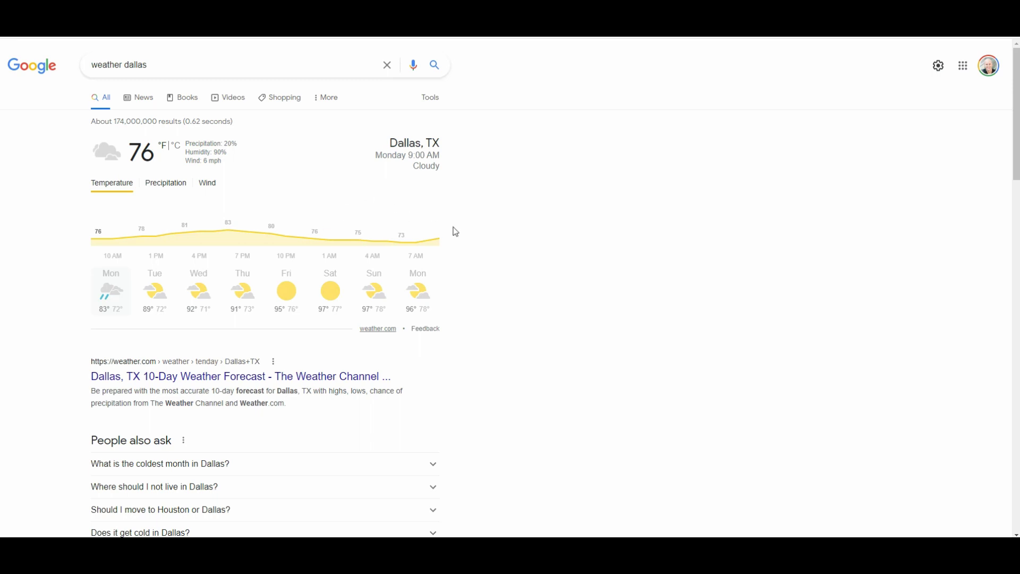
middle_click(533, 212)
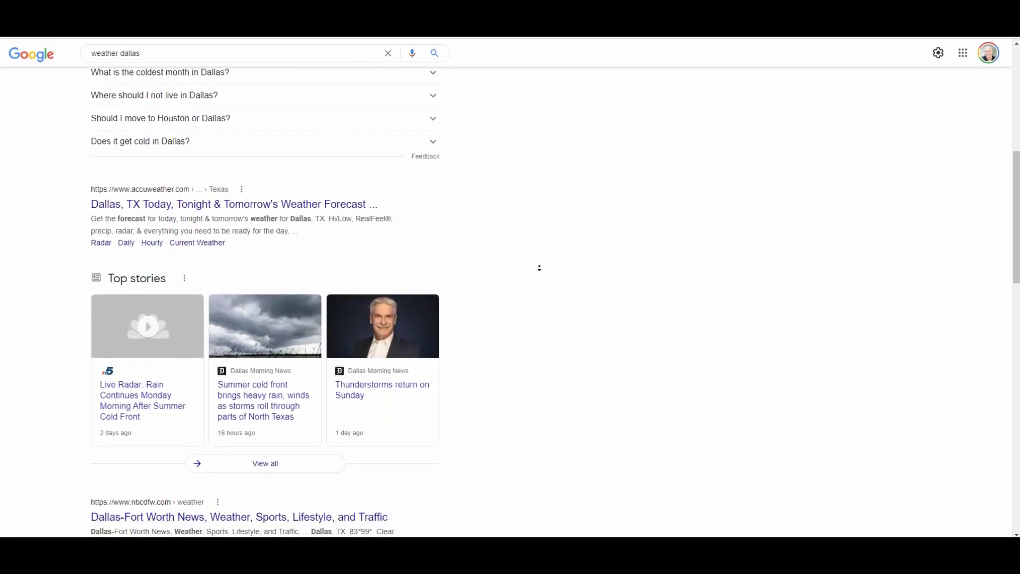
click(558, 228)
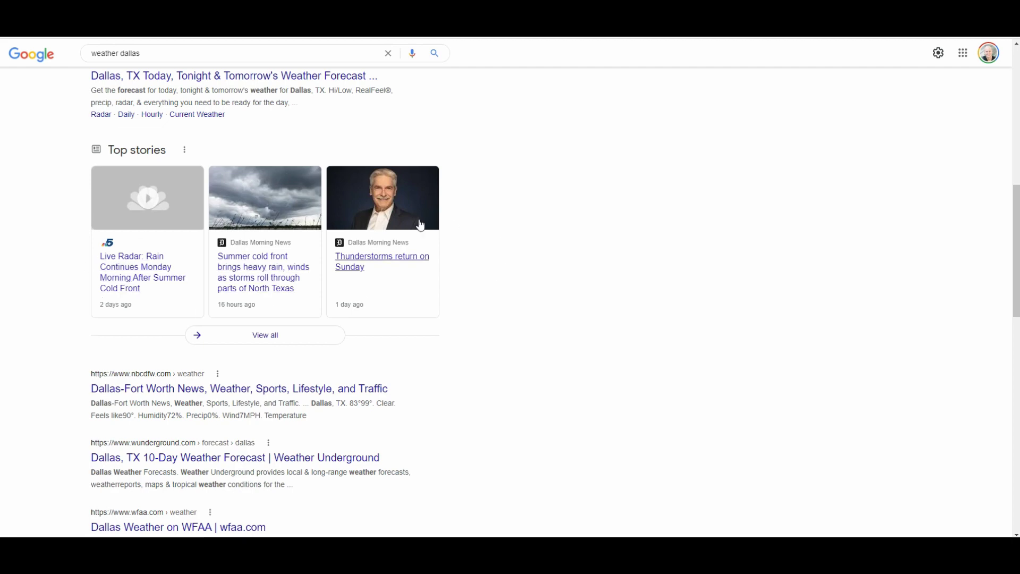
middle_click(586, 348)
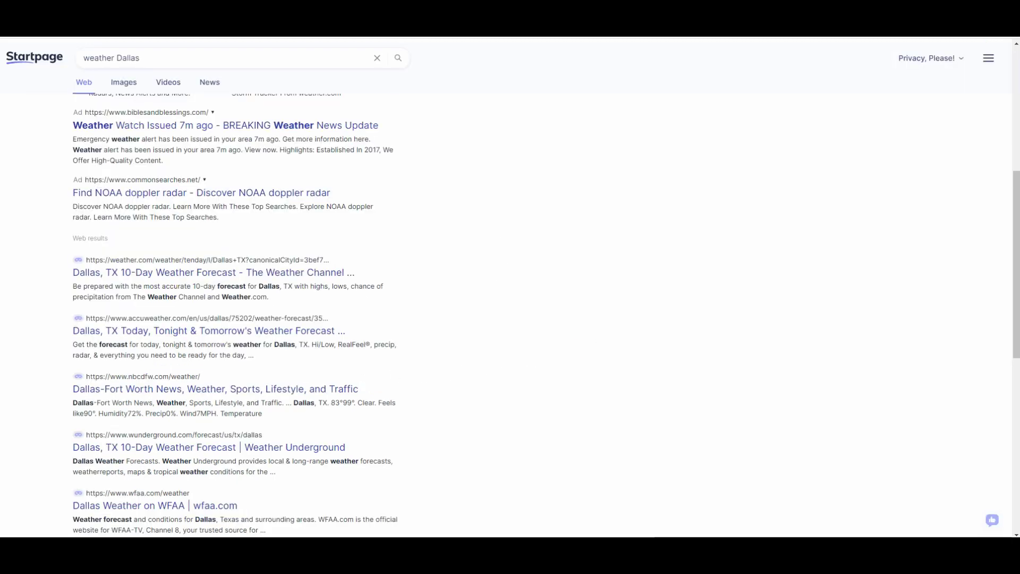
scroll(403, 302, up, 3)
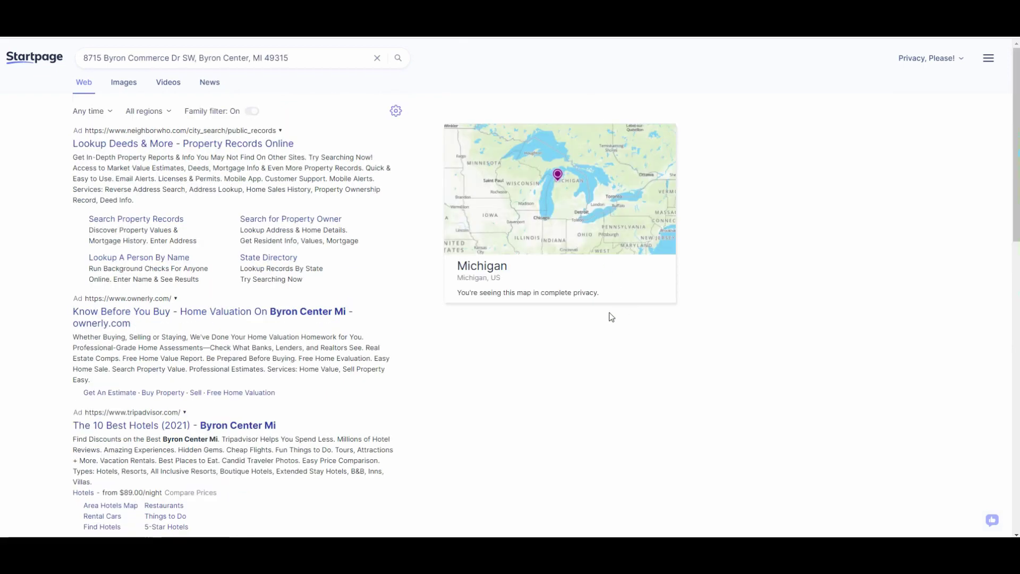
Compare the Startpage and Google results for the street address, including the ads, map and web listings
scroll(258, 242, down, 7)
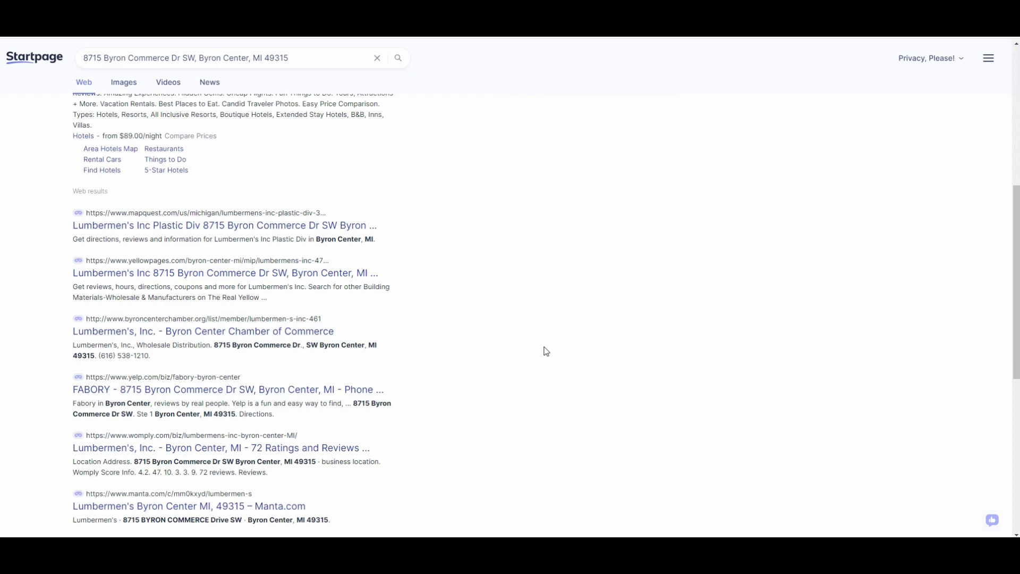
scroll(516, 276, down, 6)
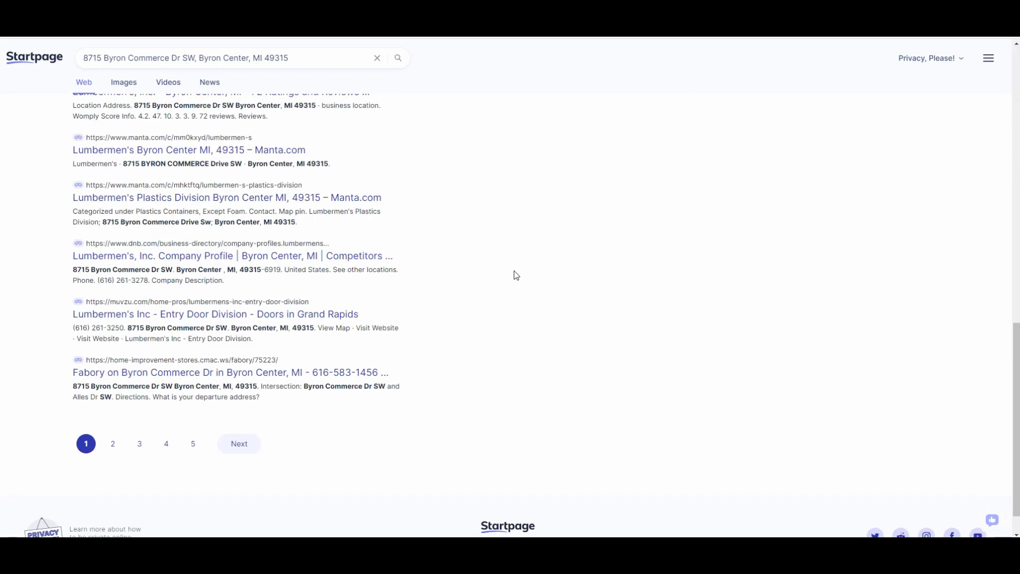
scroll(517, 275, up, 3)
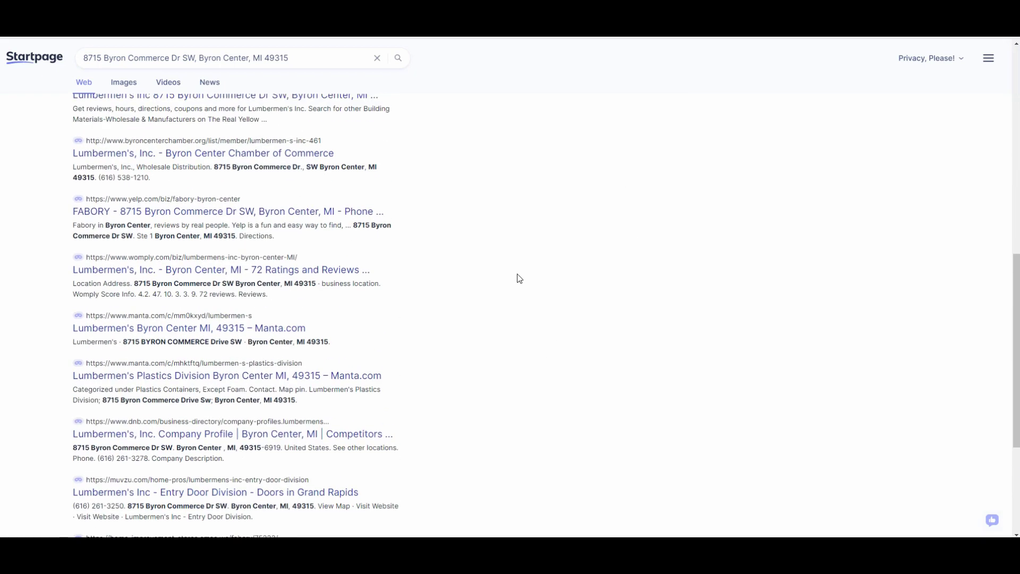
scroll(505, 287, up, 3)
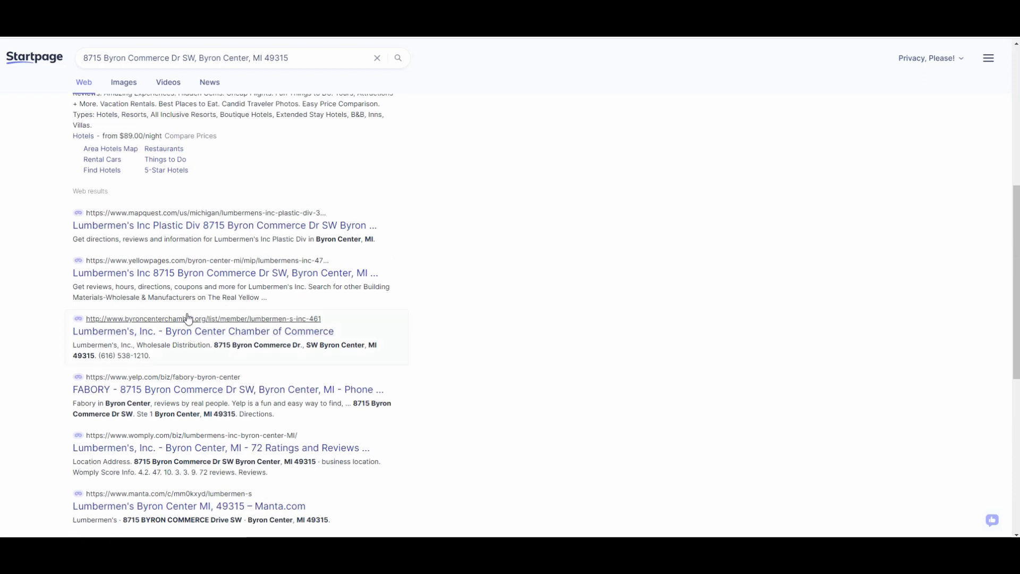
scroll(617, 255, up, 8)
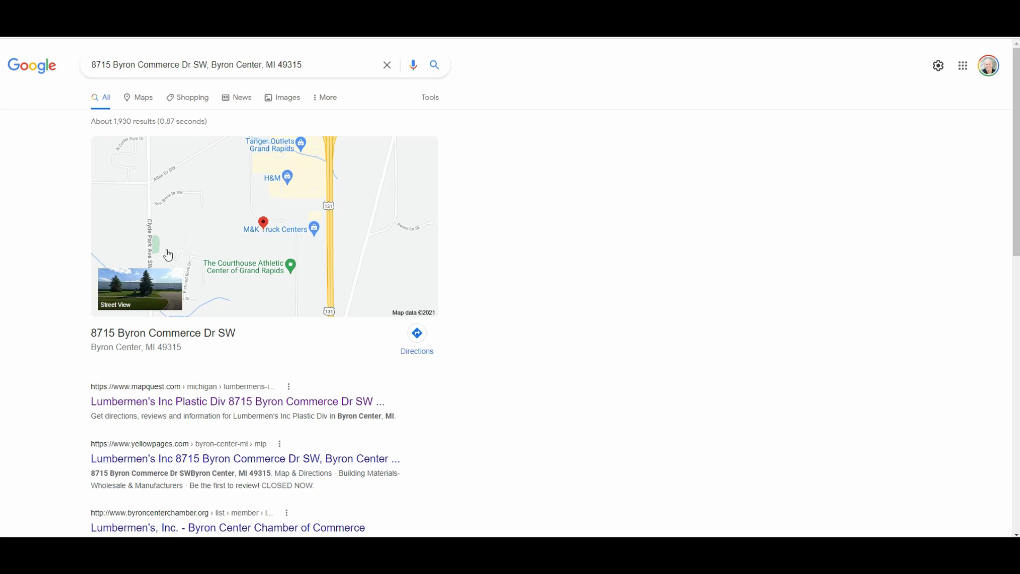
middle_click(37, 346)
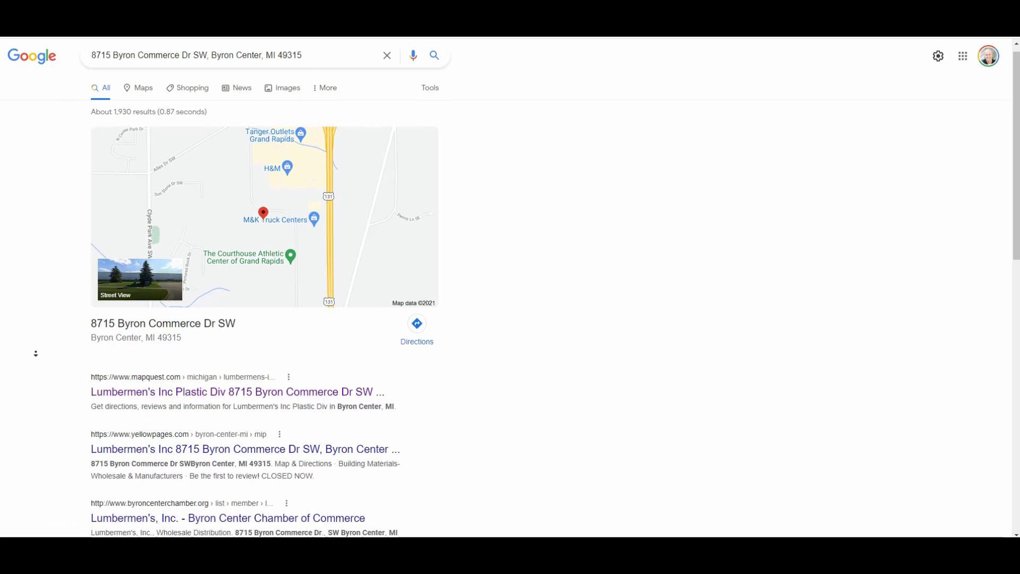
middle_click(47, 394)
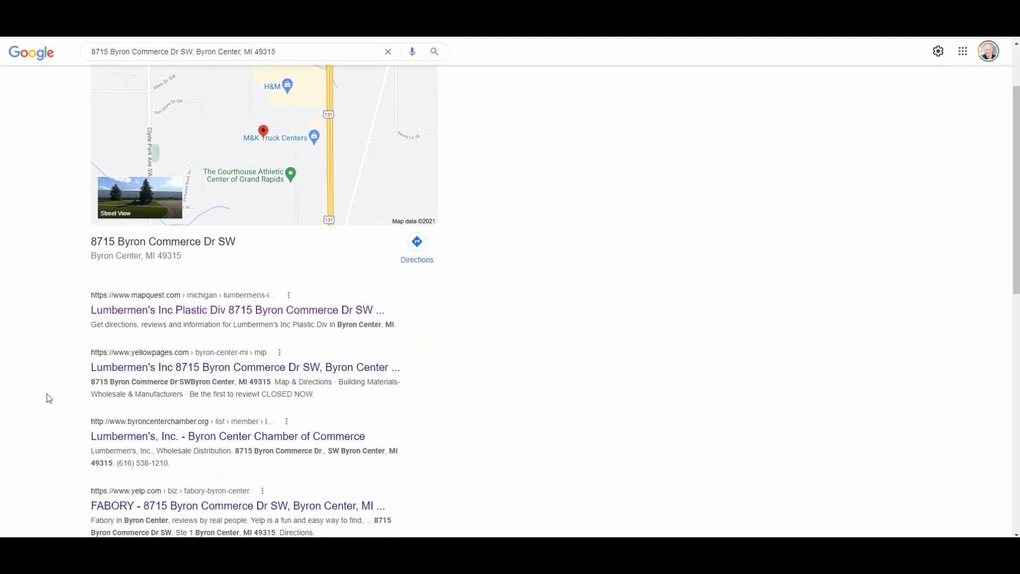
scroll(48, 394, down, 6)
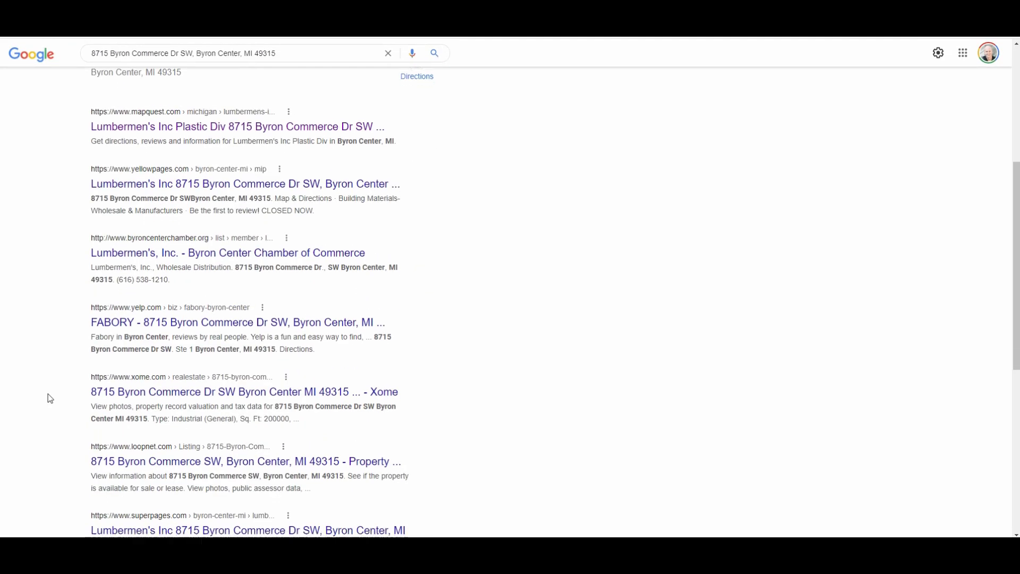
scroll(48, 394, down, 3)
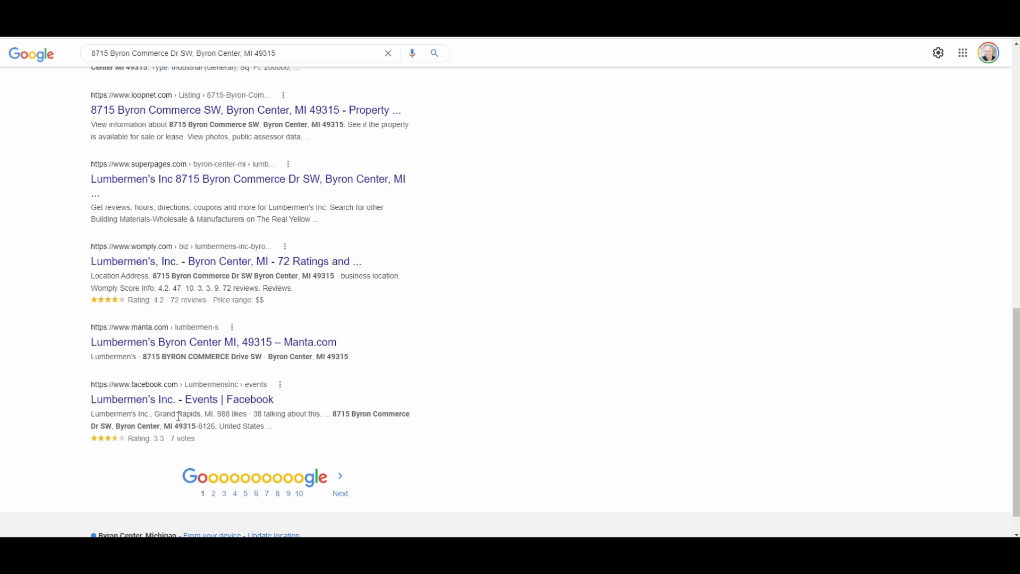
scroll(324, 393, up, 15)
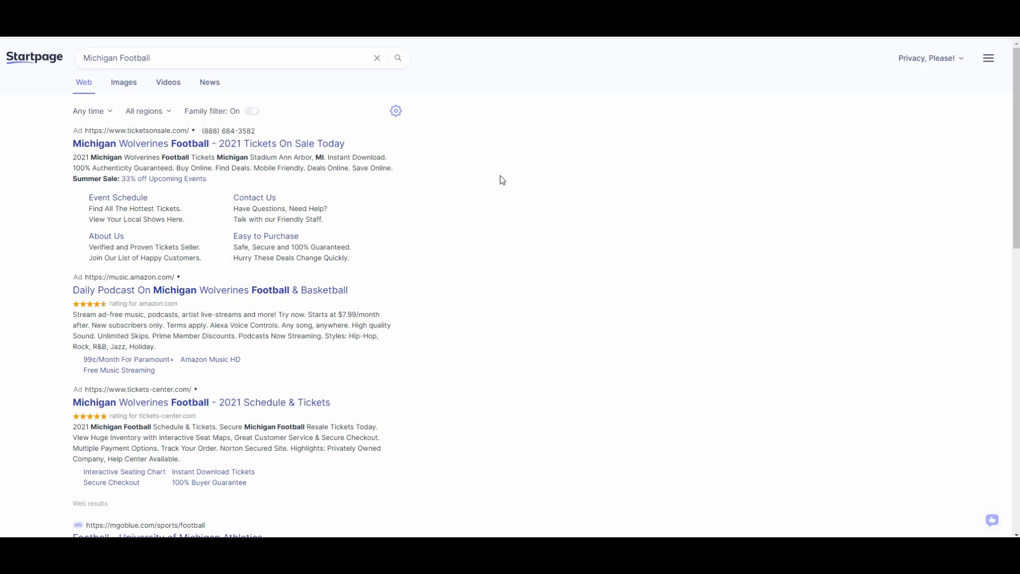
Compare the Startpage and Google results for "Michigan Football", including ads, top stories, the team summary and web results
middle_click(542, 168)
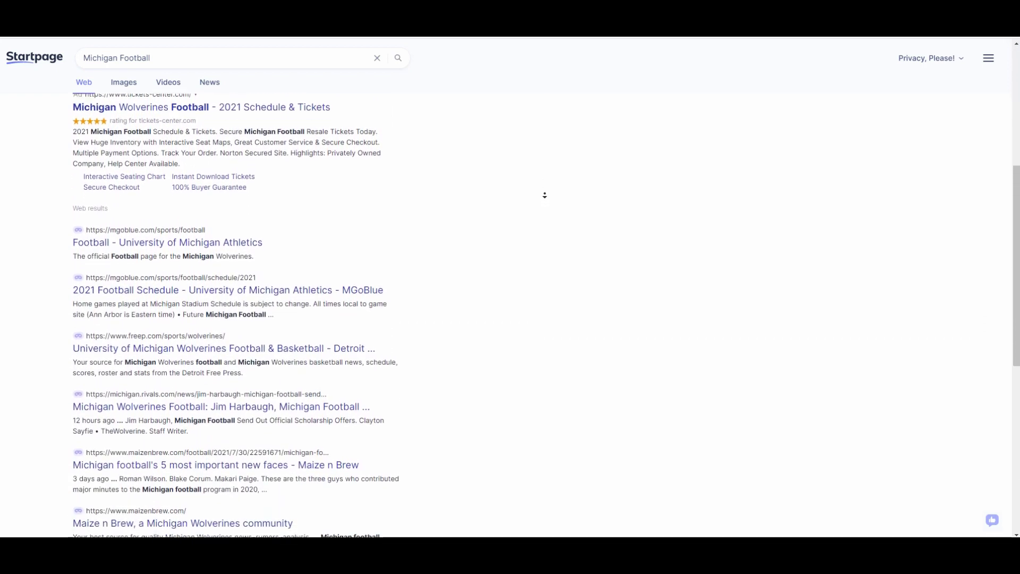
click(545, 196)
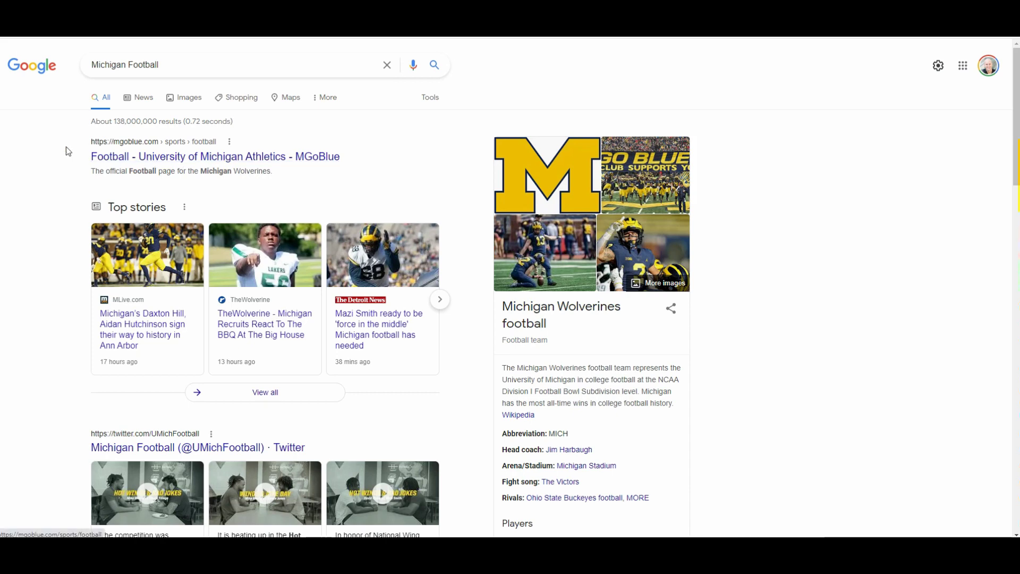
scroll(193, 356, down, 7)
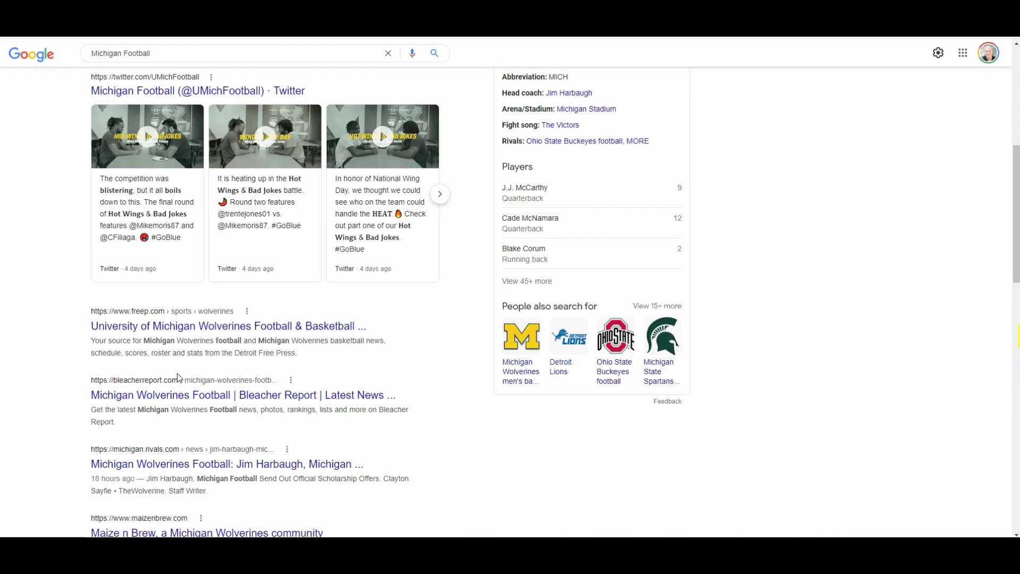
scroll(181, 378, down, 3)
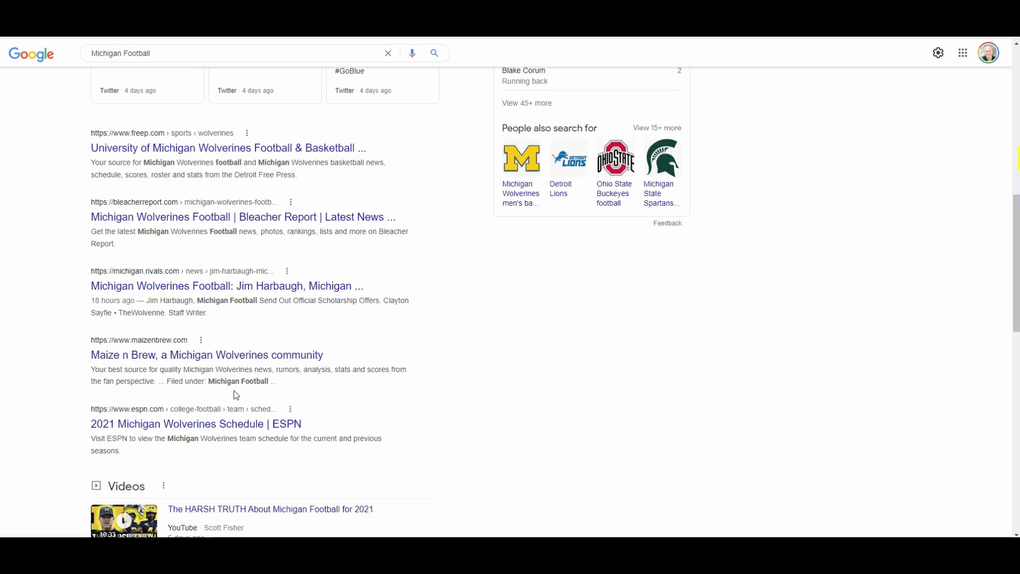
scroll(234, 391, up, 3)
scroll(215, 401, up, 7)
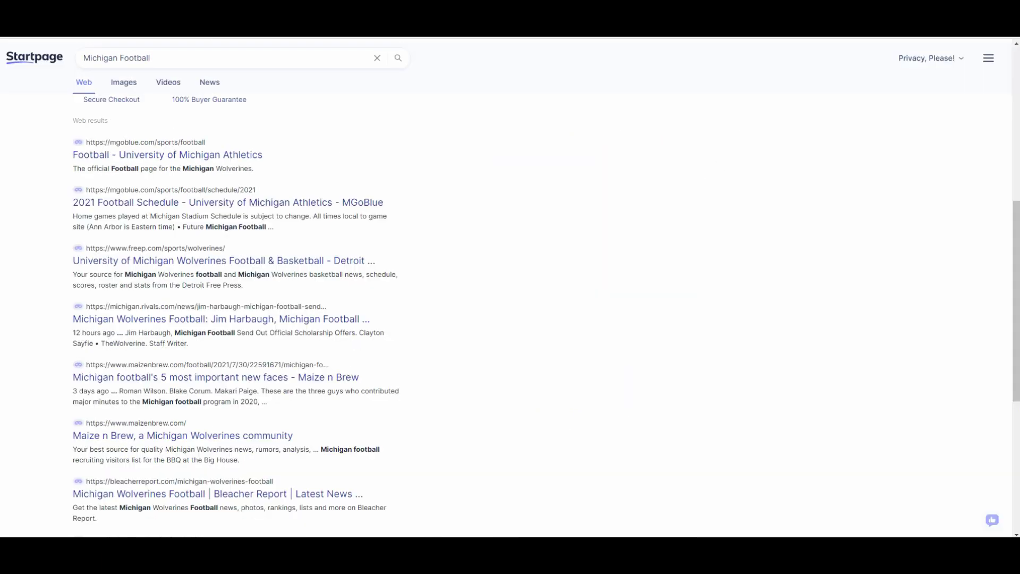
scroll(545, 266, up, 7)
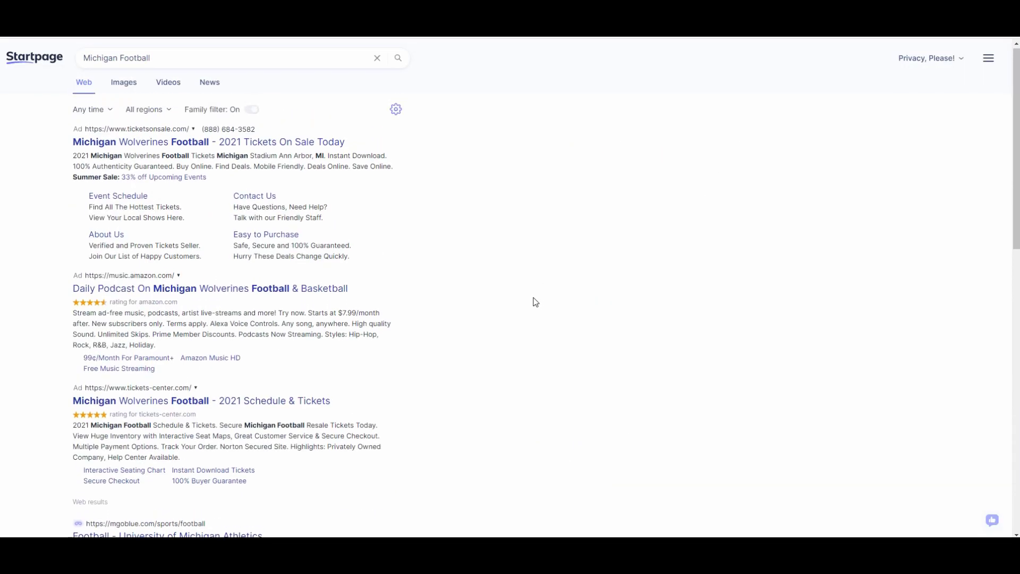
Try Startpage's family filter and region options, limit the "Michigan Football" results to the past 24 hours, and review them
click(254, 112)
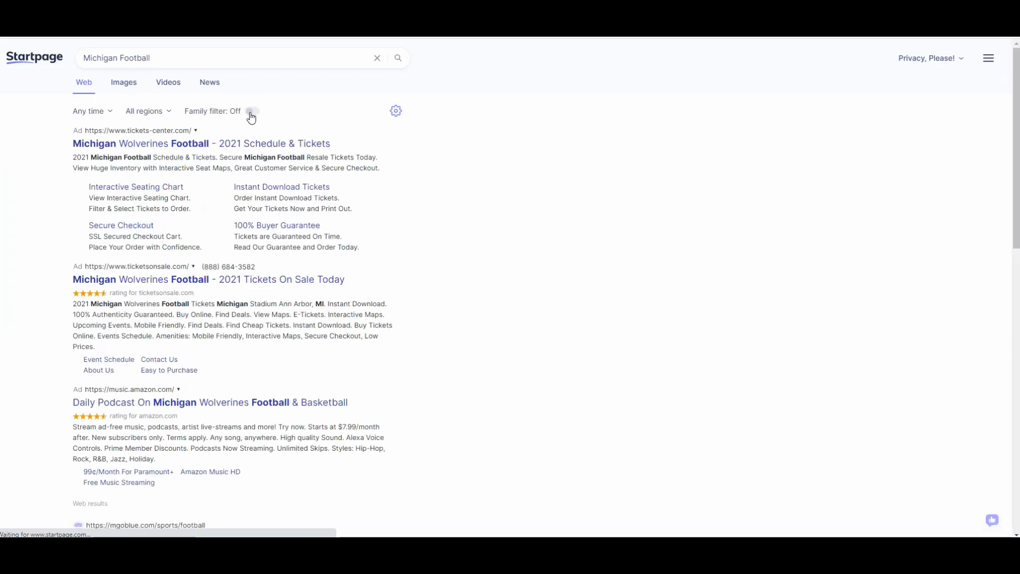
click(162, 113)
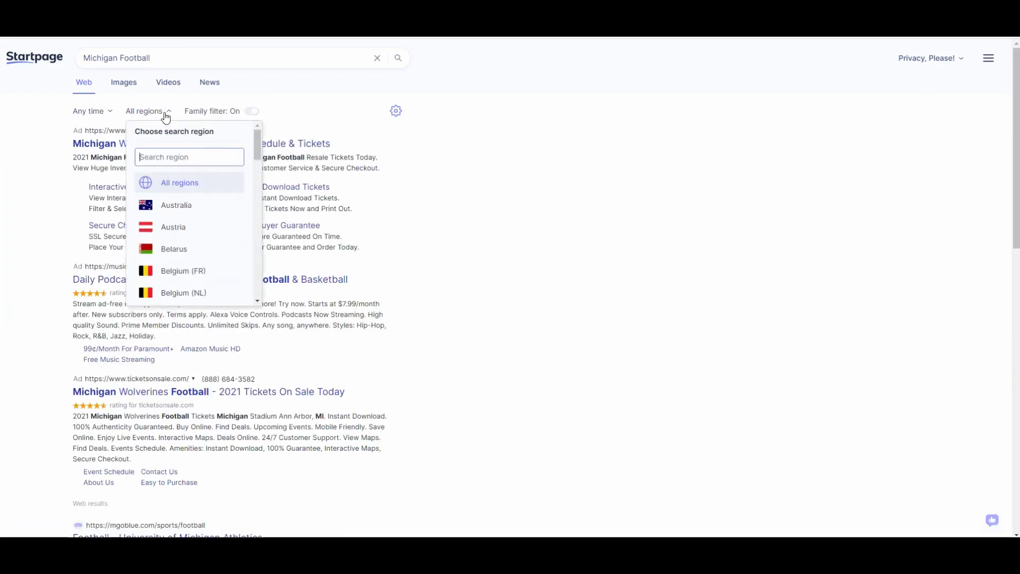
click(94, 112)
click(119, 174)
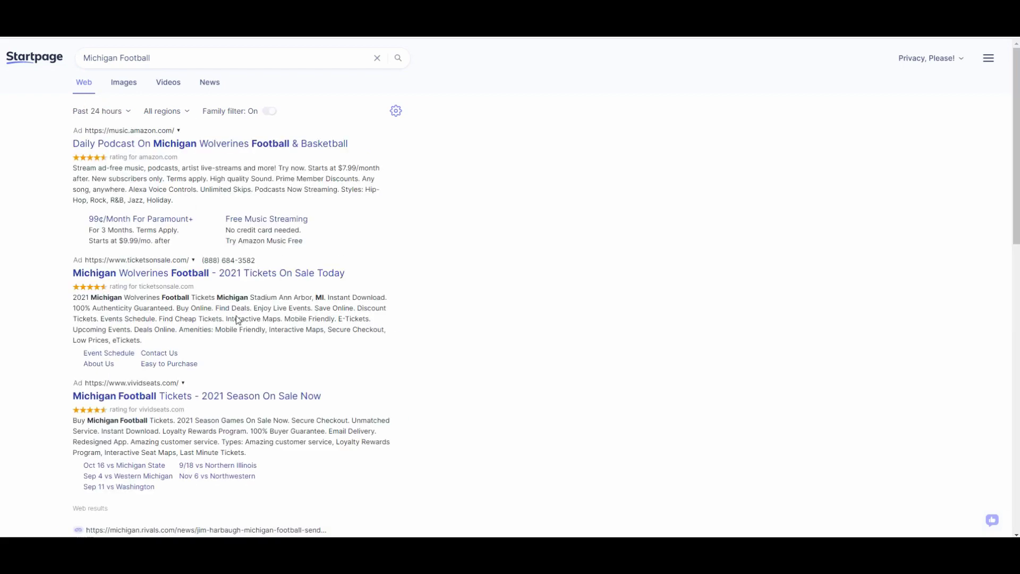
scroll(263, 328, down, 5)
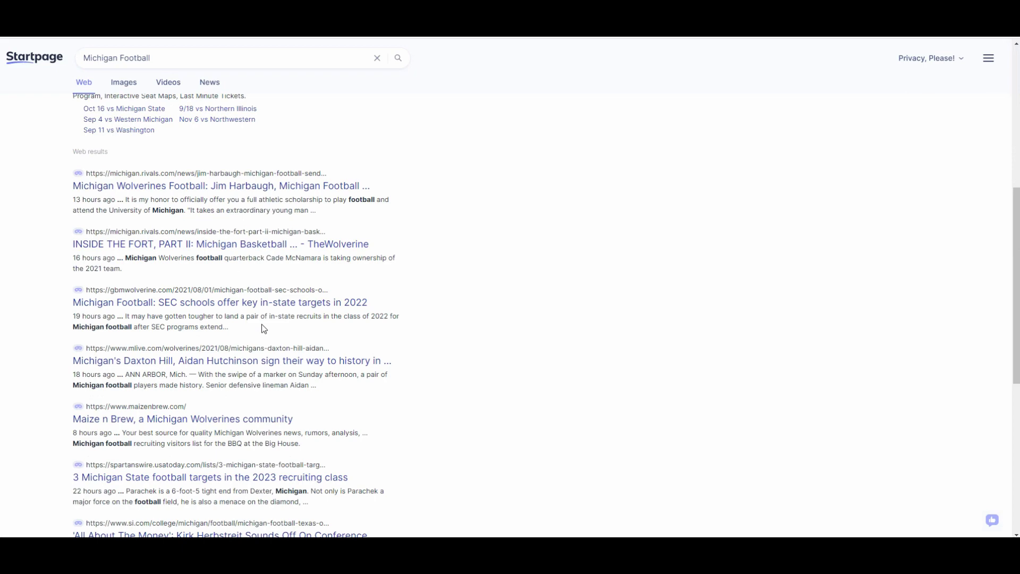
scroll(262, 198, up, 7)
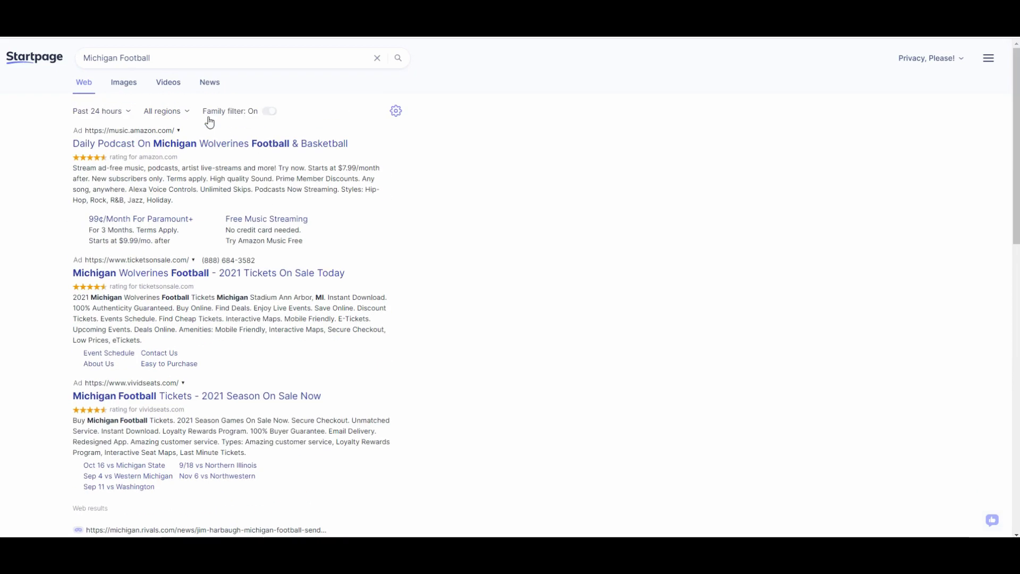
View Startpage's image, video and news results for "Michigan Football" and compare its result categories with Google's
click(118, 84)
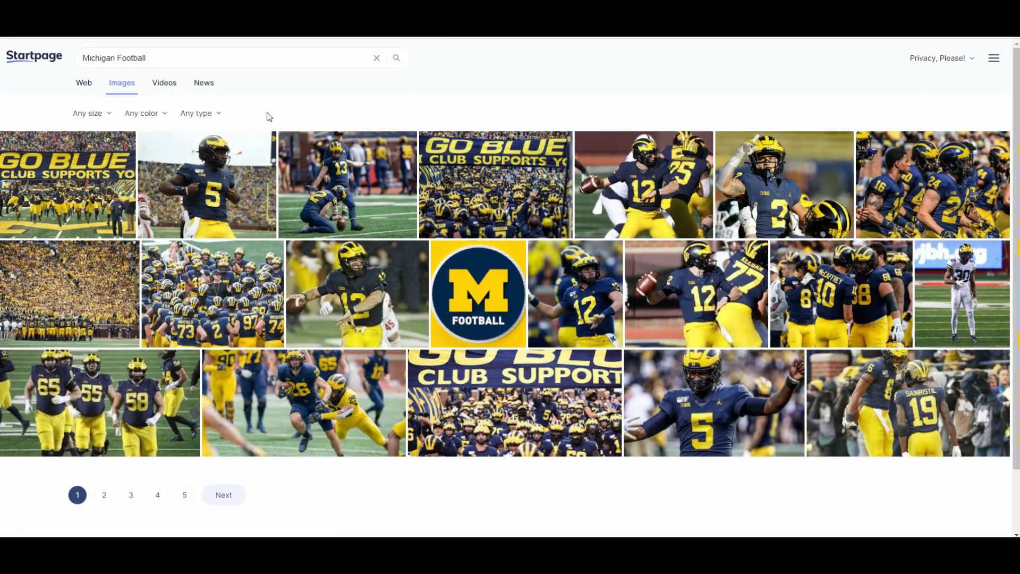
click(176, 89)
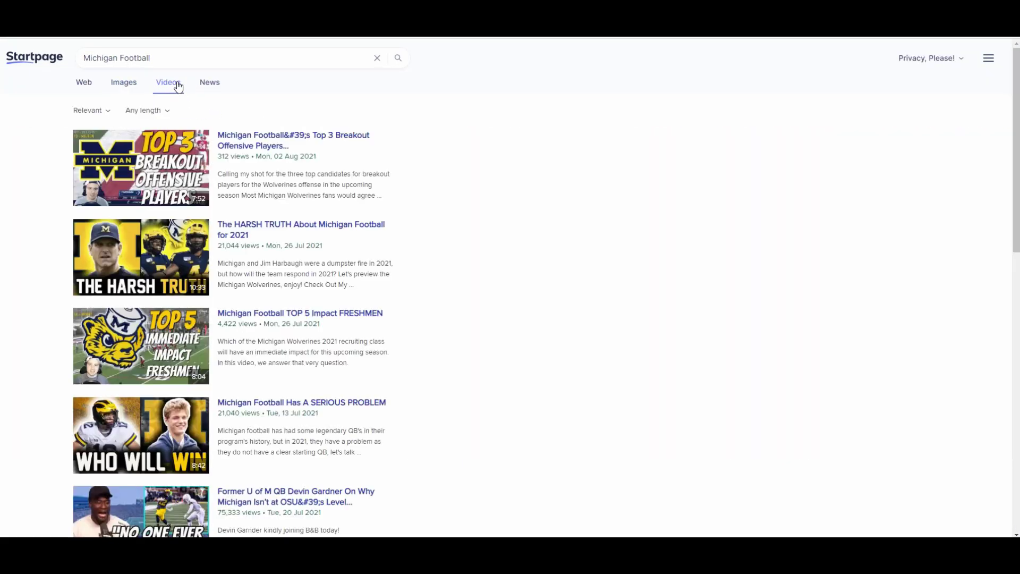
click(209, 83)
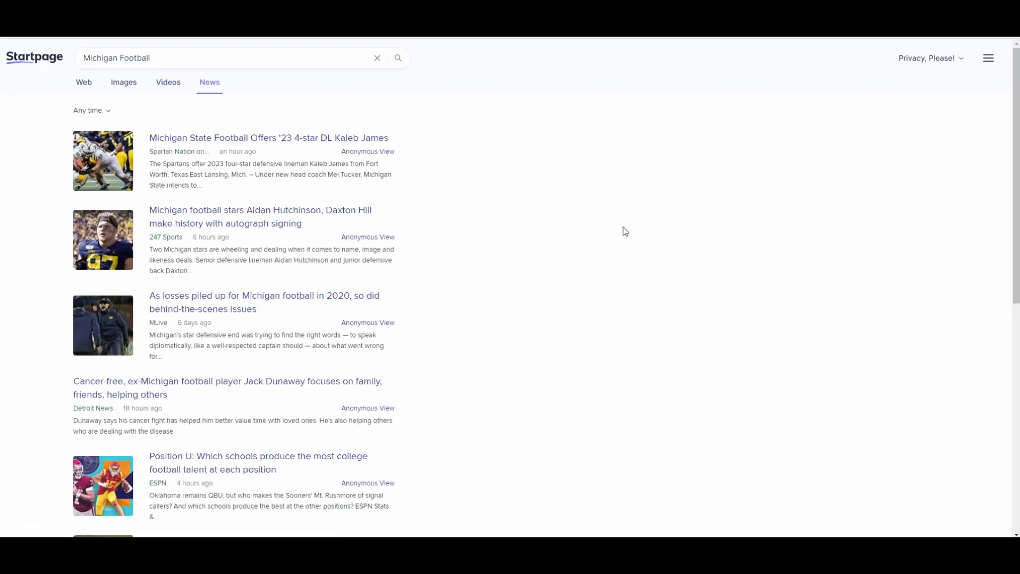
click(821, 11)
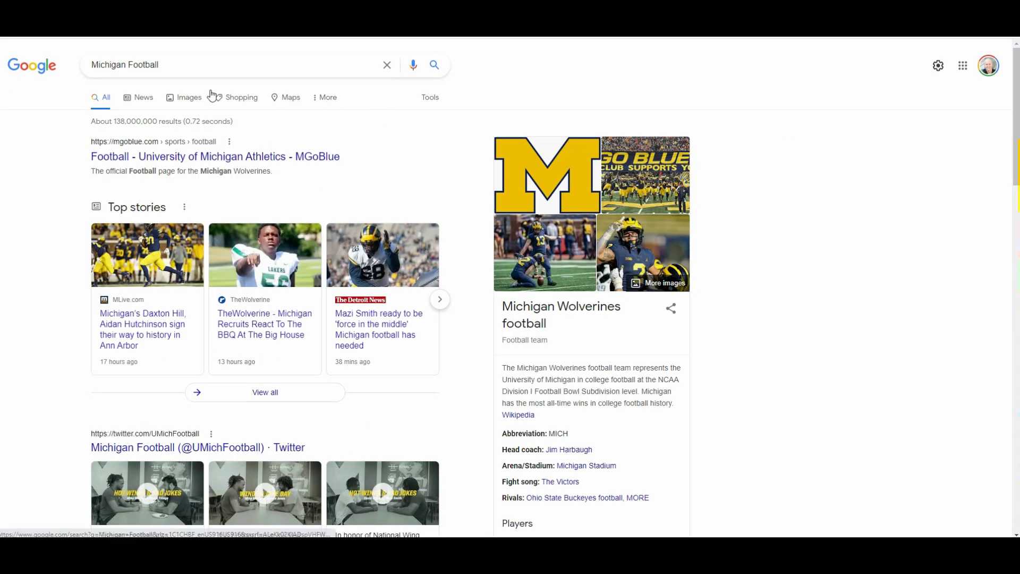
click(324, 98)
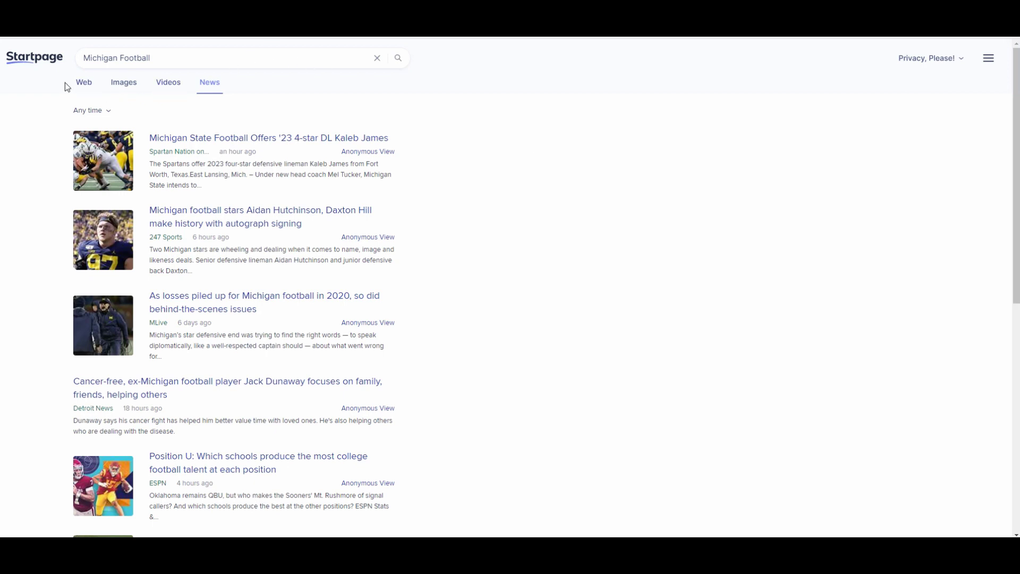
click(83, 87)
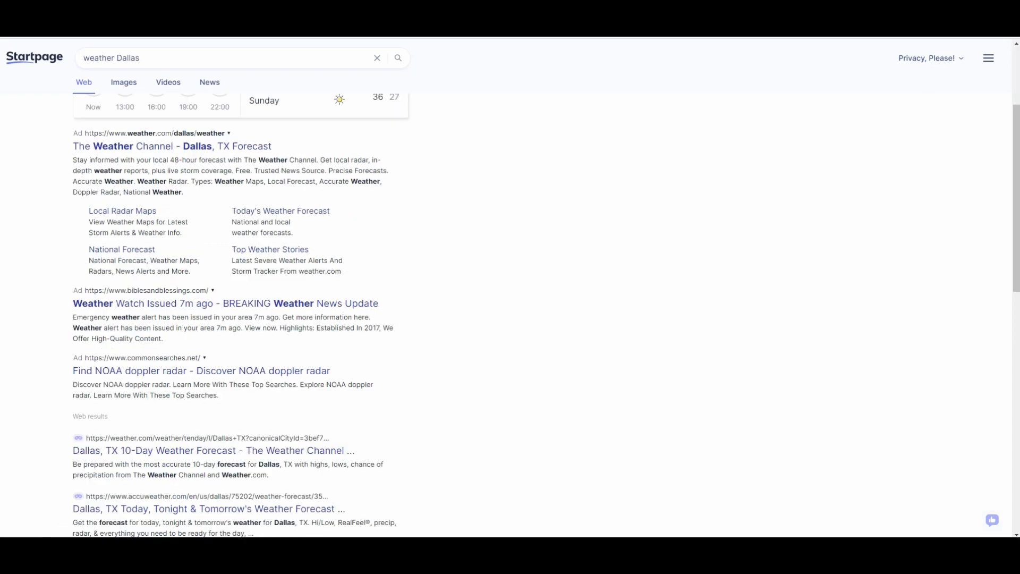
Review Startpage's "weather Dallas" page again, from the forecast through the ads and web results
click(207, 60)
scroll(207, 60, up, 3)
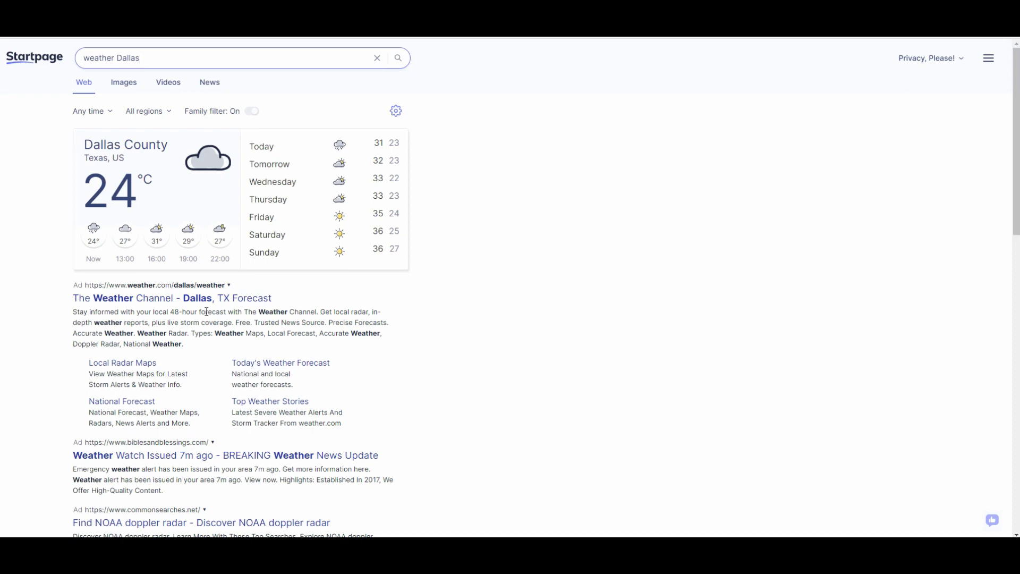
scroll(207, 312, down, 10)
scroll(192, 195, up, 6)
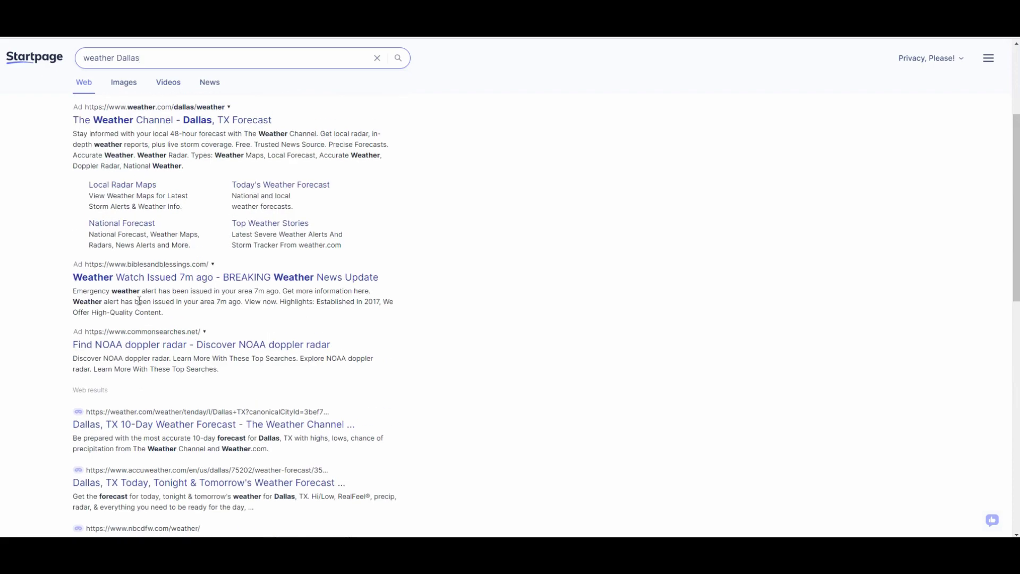
scroll(495, 319, up, 3)
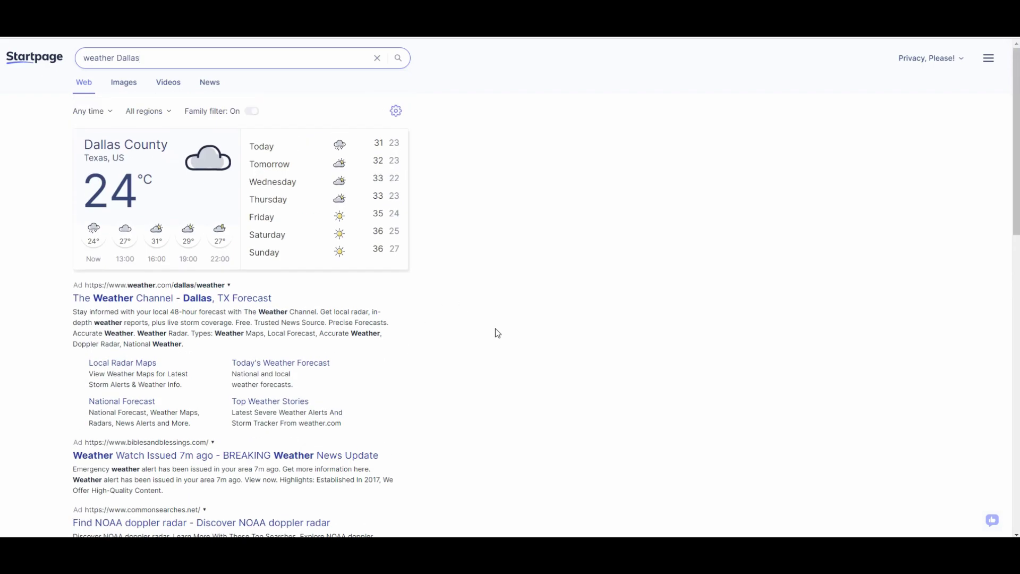